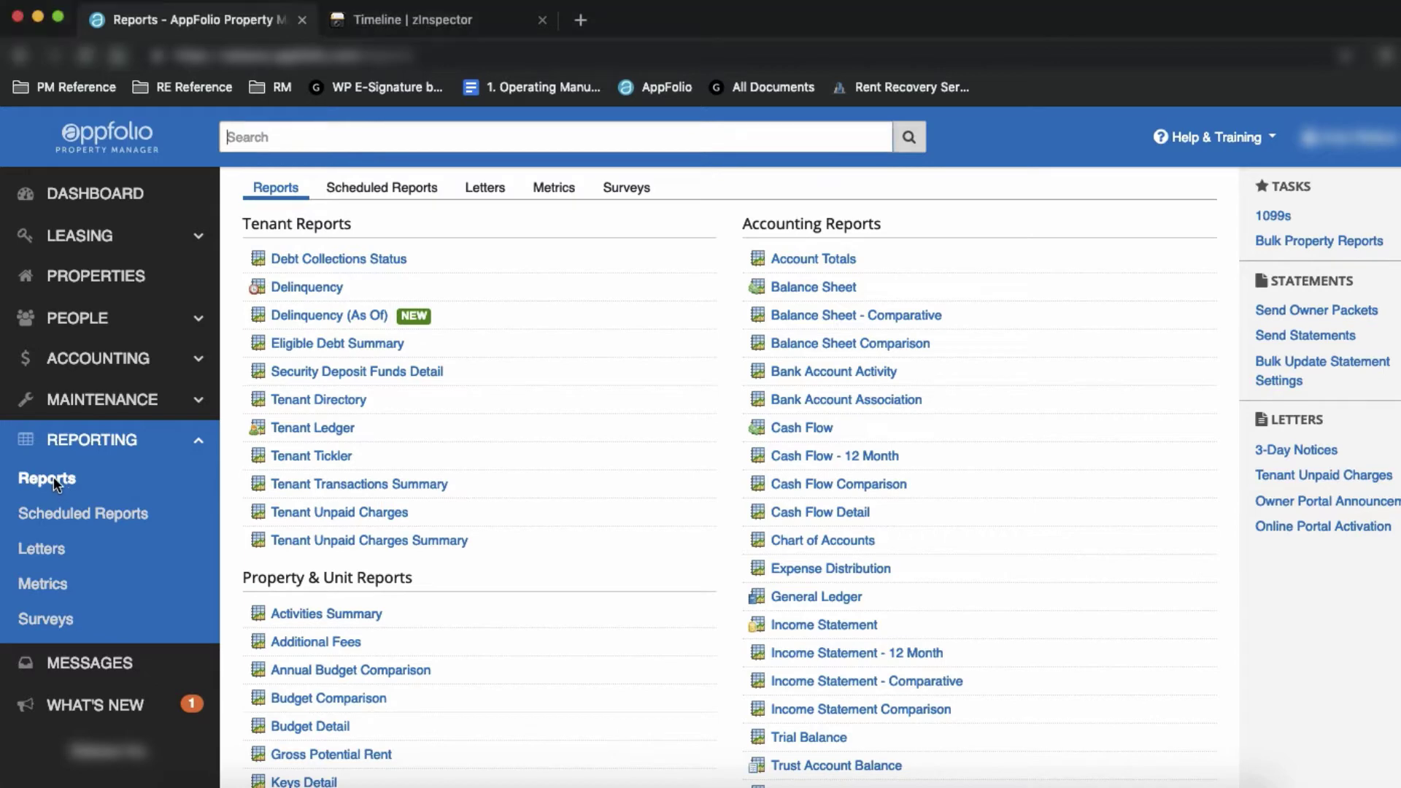
- Open the Unit Directory report and remove the Market Rent, Default Deposit, Sqft, Tags, Revenue and Description columns
{"action": "scroll", "coordinate": [340, 572], "scroll_direction": "down", "scroll_amount": 2}
{"action": "scroll", "coordinate": [340, 572], "scroll_direction": "down", "scroll_amount": 3}
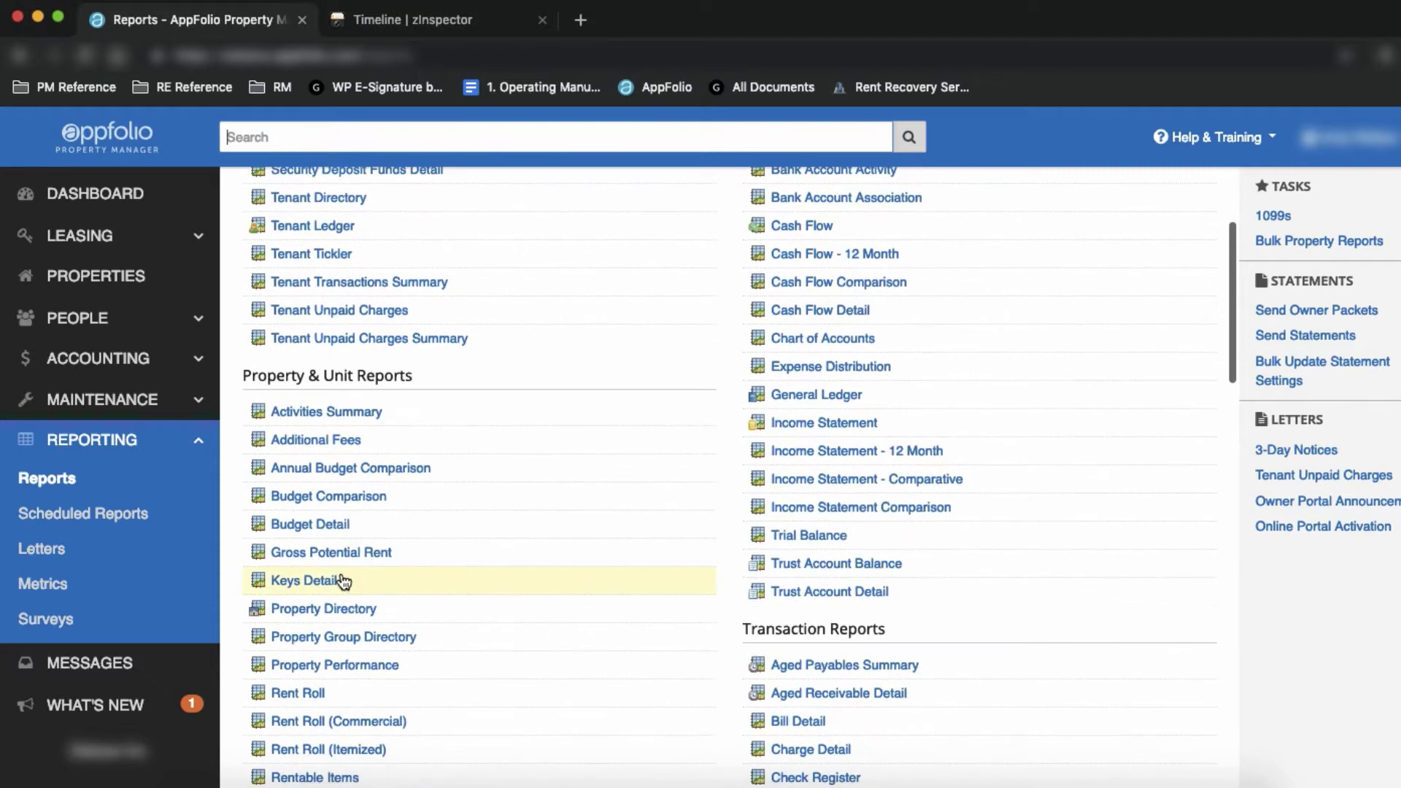
{"action": "scroll", "coordinate": [340, 579], "scroll_direction": "down", "scroll_amount": 4}
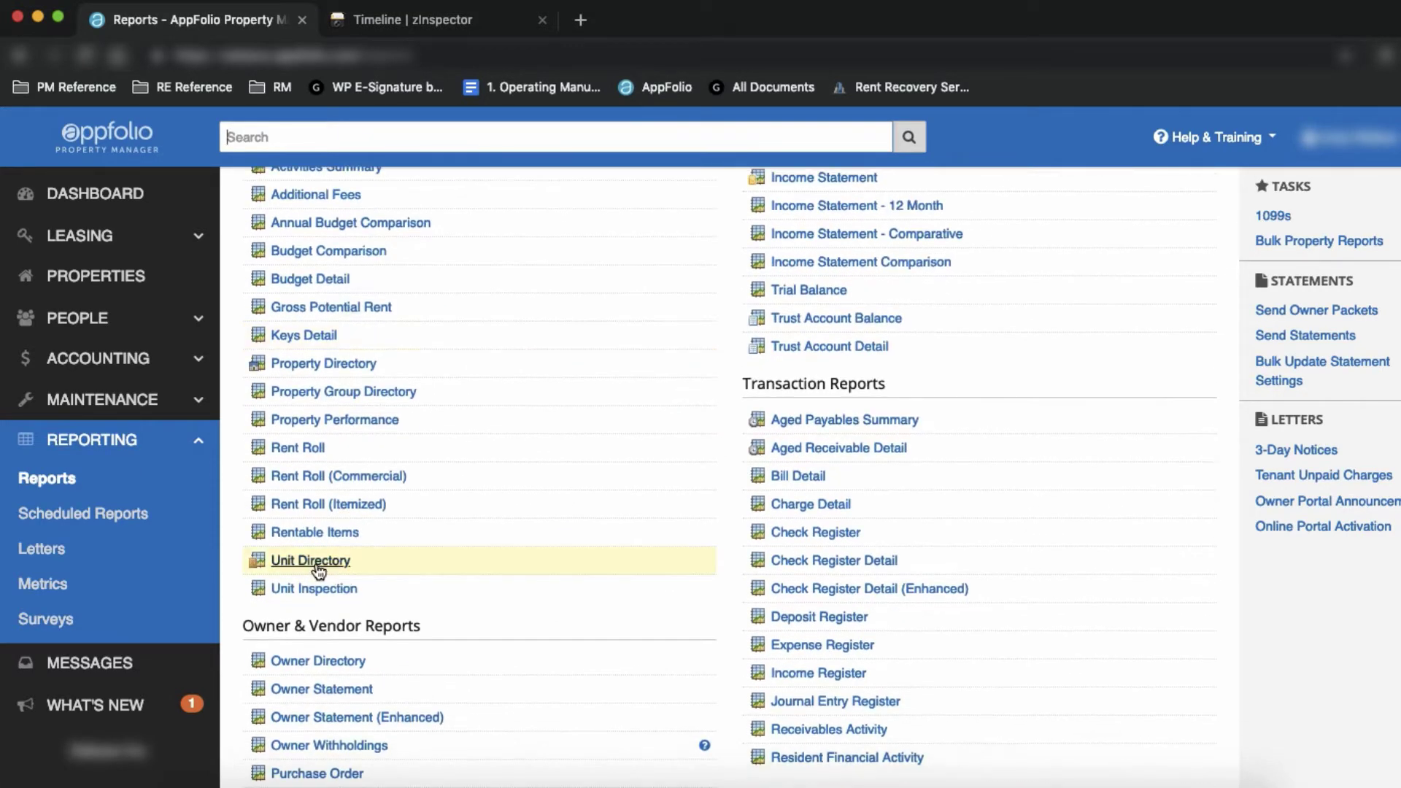
{"action": "left_click", "coordinate": [321, 561]}
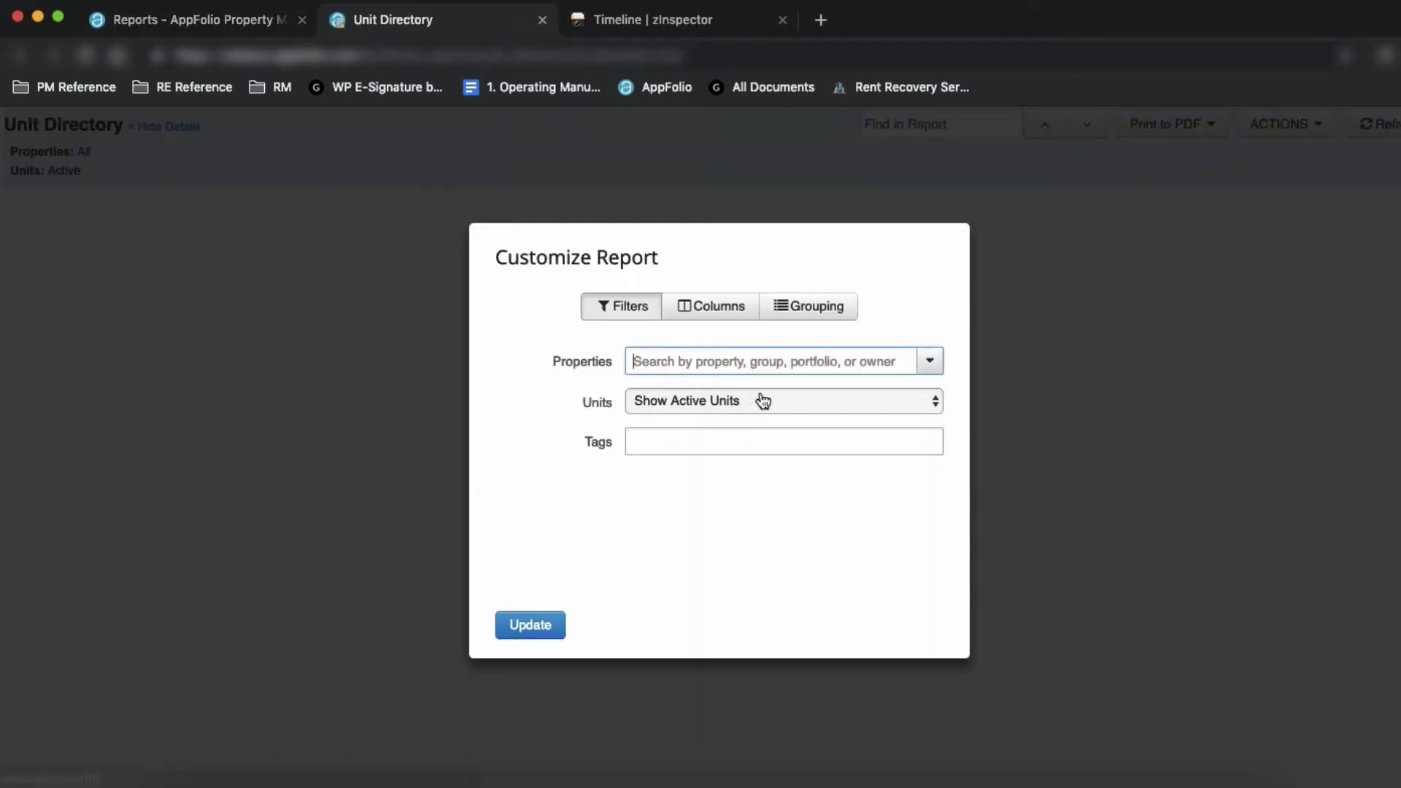
{"action": "left_click", "coordinate": [723, 312]}
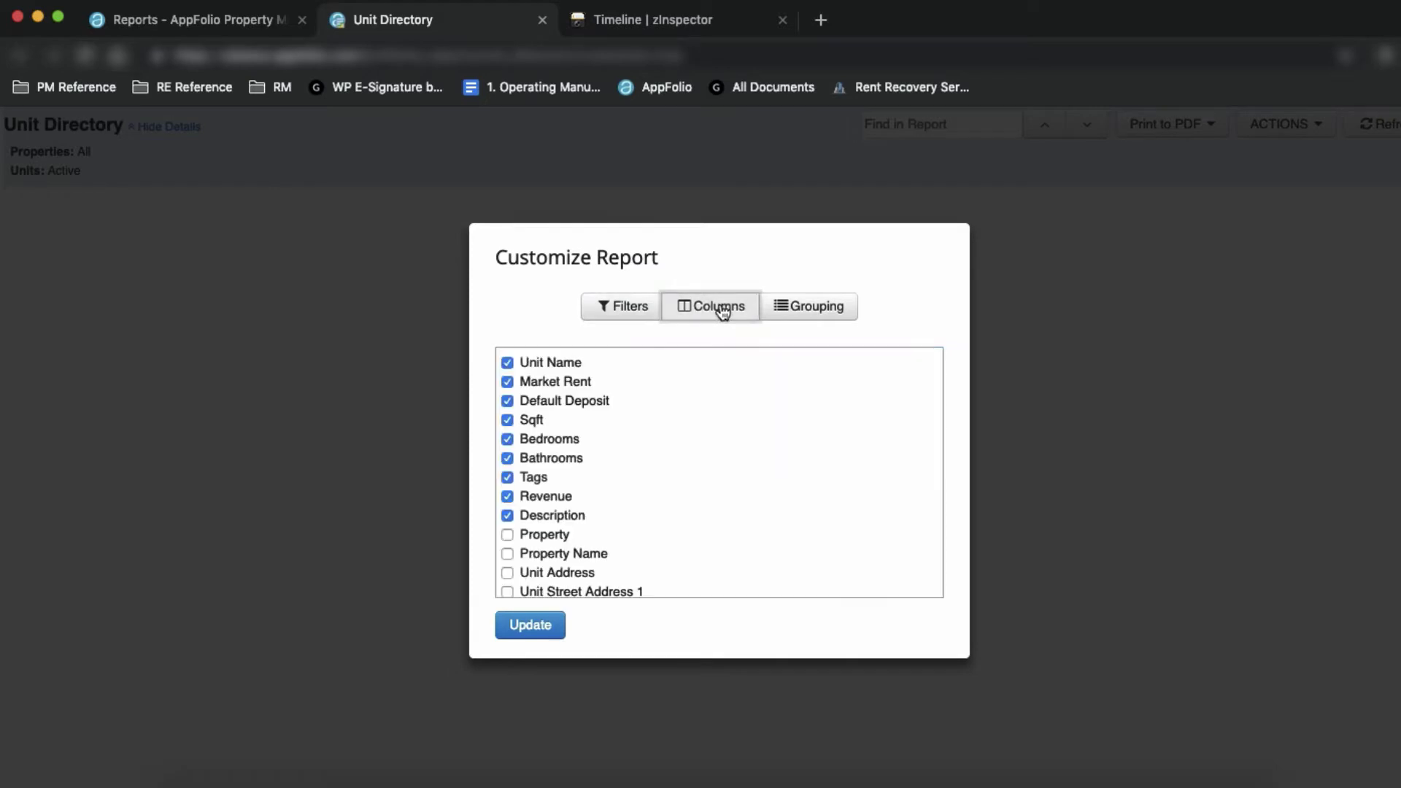
{"action": "left_click", "coordinate": [507, 382]}
{"action": "left_click", "coordinate": [507, 400]}
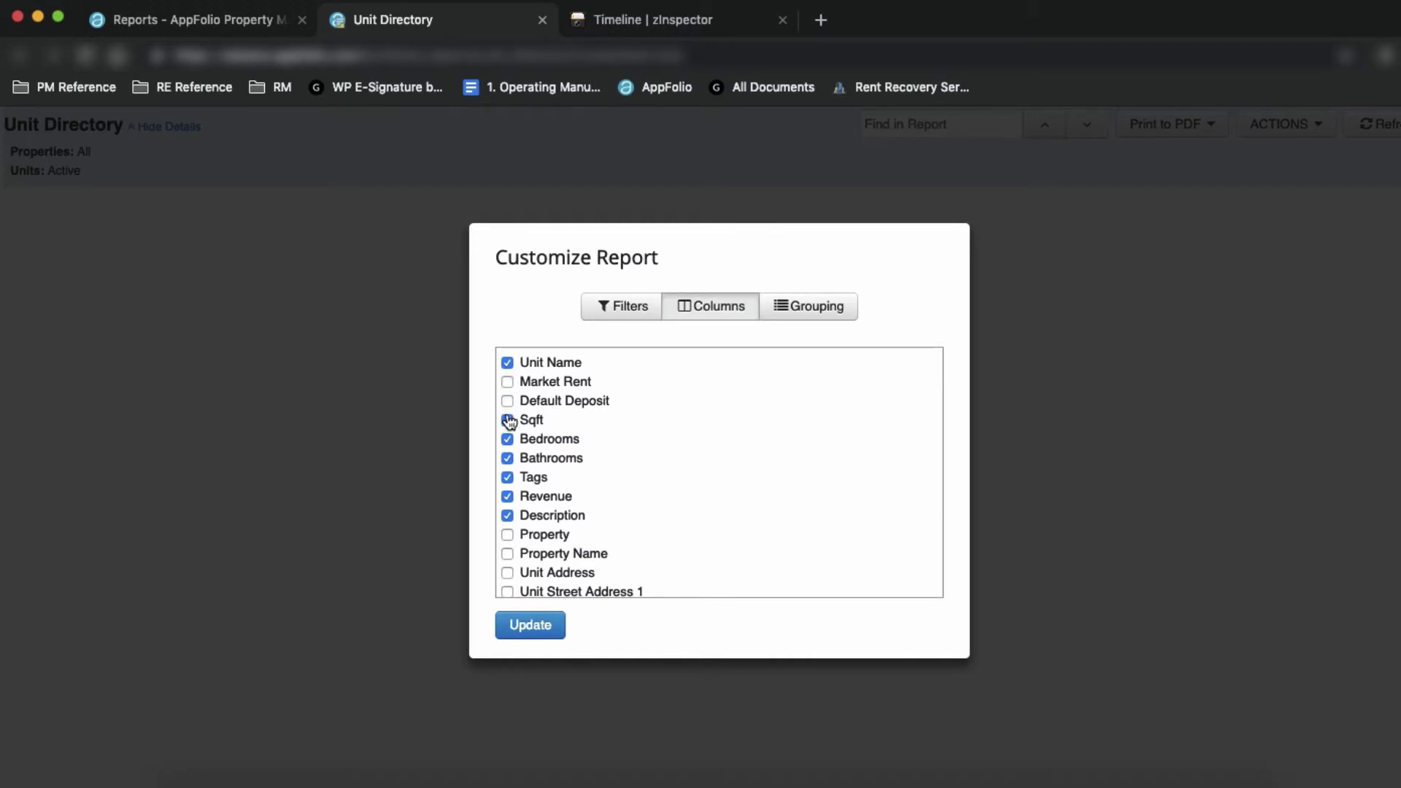
{"action": "left_click", "coordinate": [507, 420]}
{"action": "left_click", "coordinate": [507, 478]}
{"action": "left_click", "coordinate": [507, 496]}
{"action": "left_click", "coordinate": [507, 515]}
- Add Property, Property Name, Unit Address, Street Address 1–2, City, State, Zip and Unit Type columns, and apply
{"action": "left_click", "coordinate": [507, 534]}
{"action": "left_click", "coordinate": [507, 553]}
{"action": "left_click", "coordinate": [507, 572]}
{"action": "left_click", "coordinate": [507, 591]}
{"action": "scroll", "coordinate": [566, 592], "scroll_direction": "down", "scroll_amount": 5}
{"action": "left_click", "coordinate": [507, 438]}
{"action": "left_click", "coordinate": [507, 456]}
{"action": "left_click", "coordinate": [507, 475]}
{"action": "left_click", "coordinate": [507, 494]}
{"action": "scroll", "coordinate": [510, 520], "scroll_direction": "down", "scroll_amount": 2}
{"action": "scroll", "coordinate": [510, 521], "scroll_direction": "down", "scroll_amount": 2}
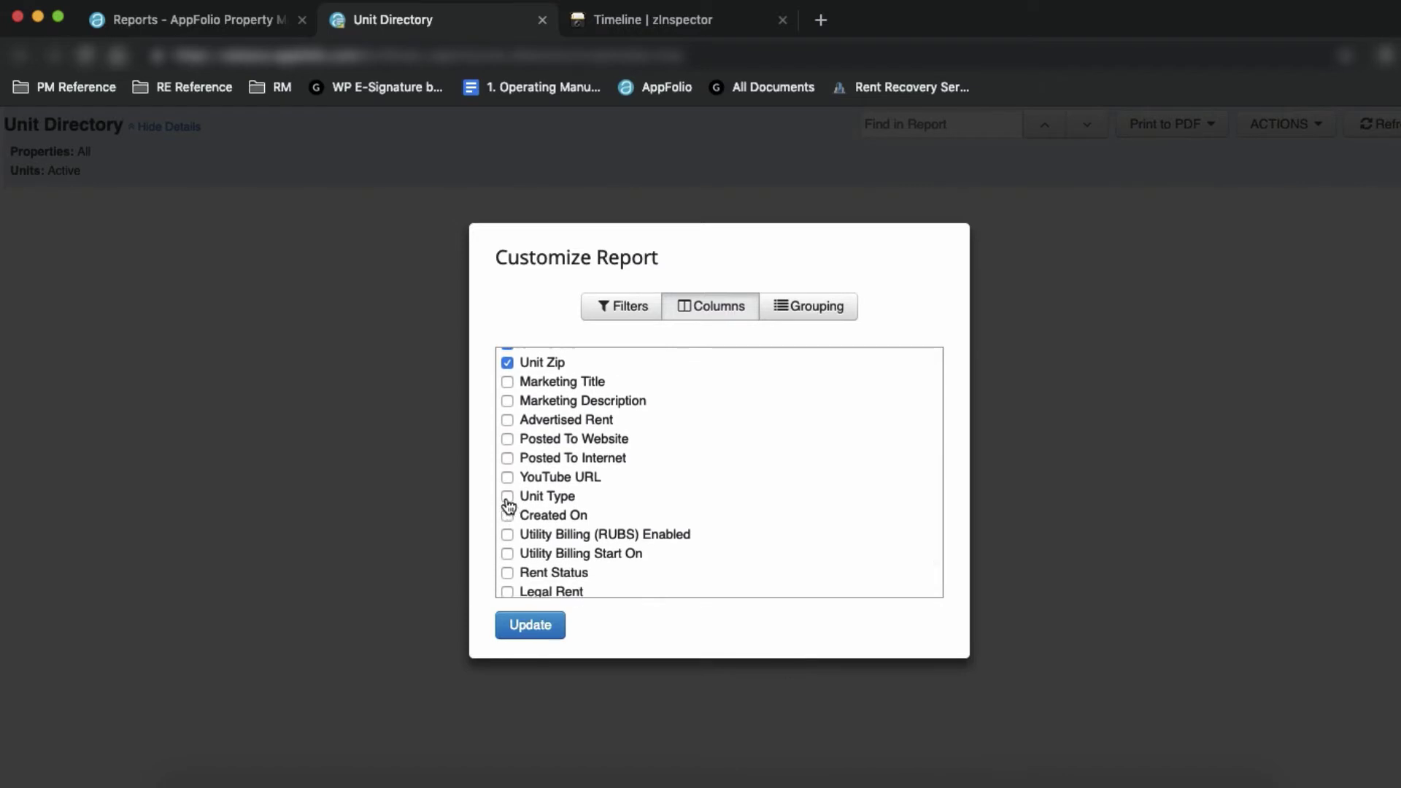
{"action": "left_click", "coordinate": [508, 498]}
{"action": "scroll", "coordinate": [508, 505], "scroll_direction": "down", "scroll_amount": 2}
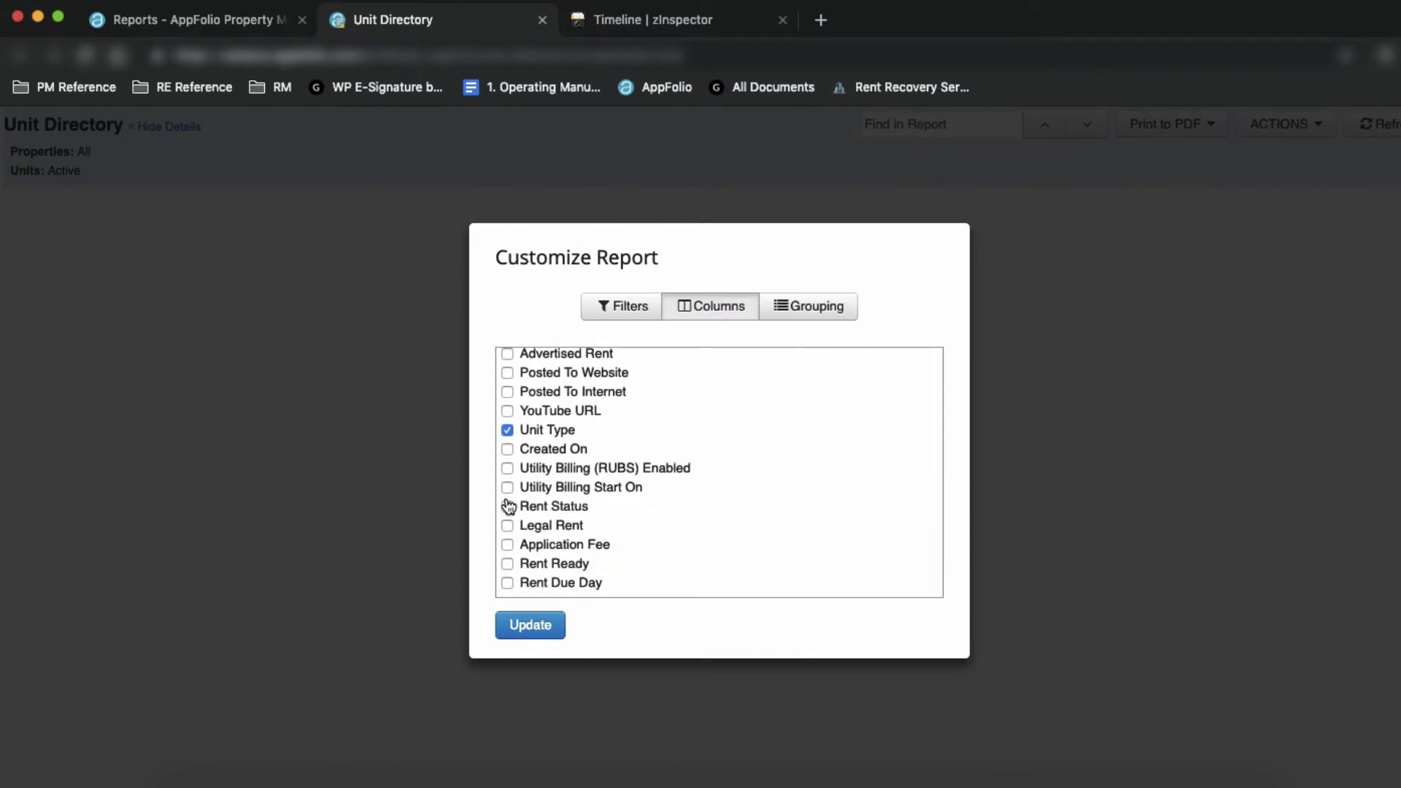
{"action": "left_click", "coordinate": [535, 626]}
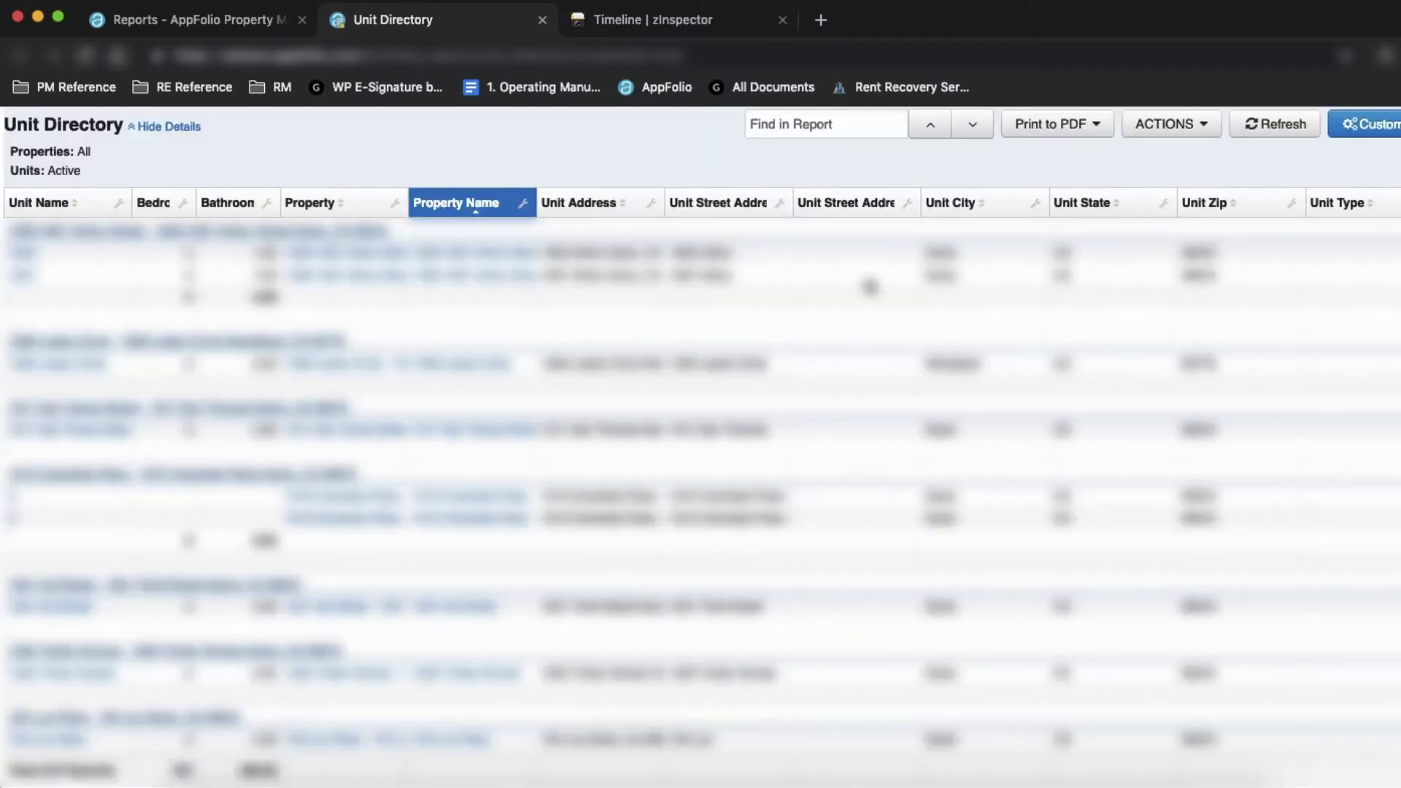
- Review the report's Grouping settings and close customization without changes
{"action": "left_click", "coordinate": [1383, 126]}
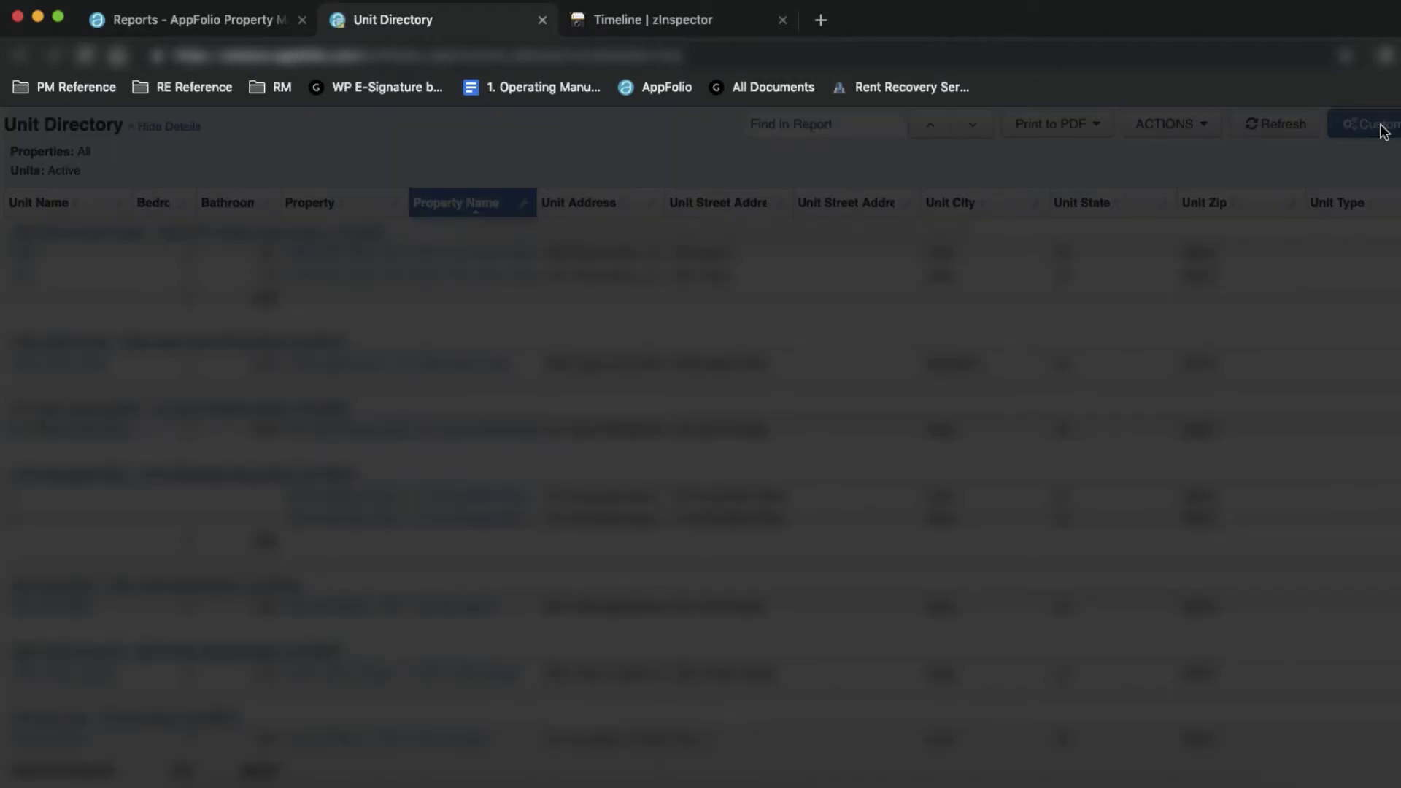
{"action": "left_click", "coordinate": [811, 315]}
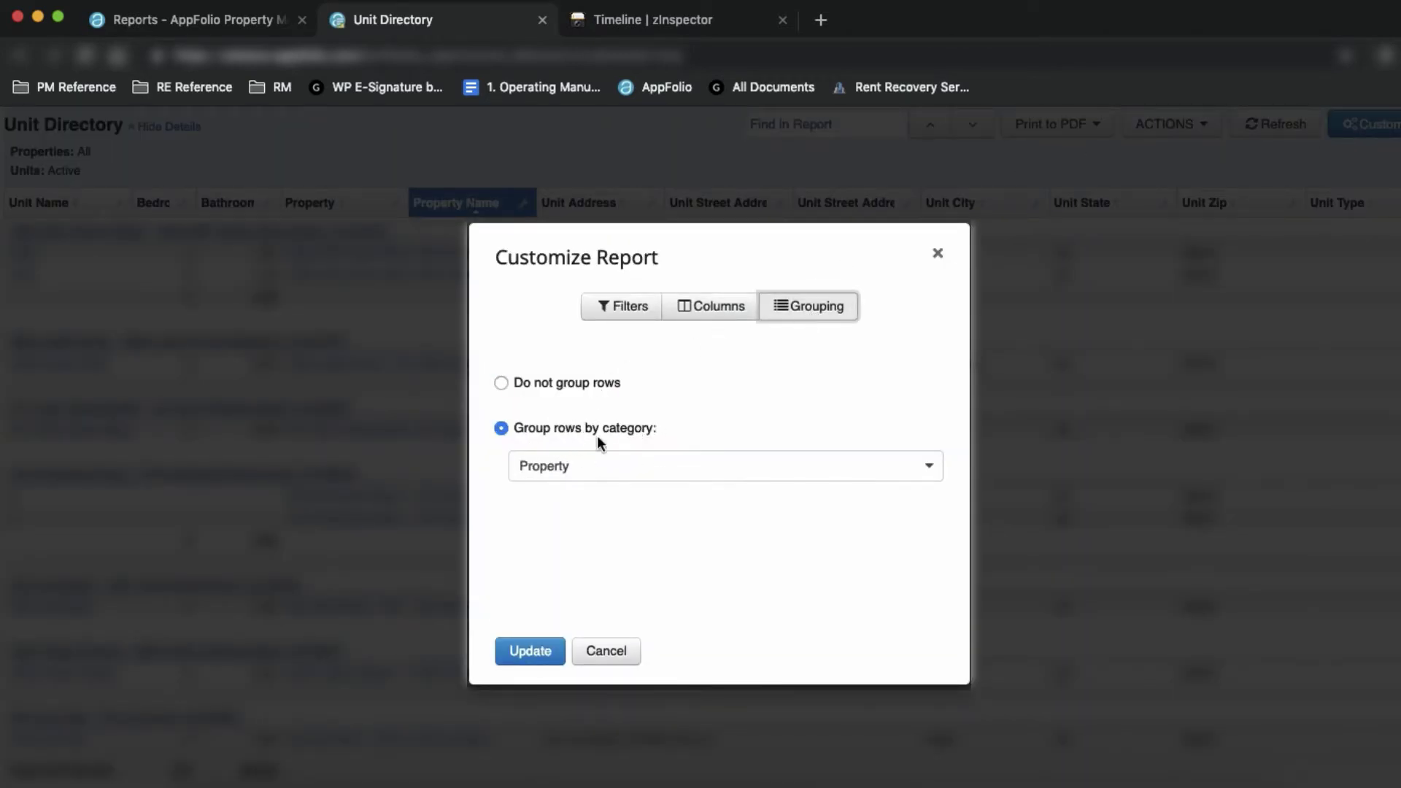
{"action": "left_click", "coordinate": [617, 657]}
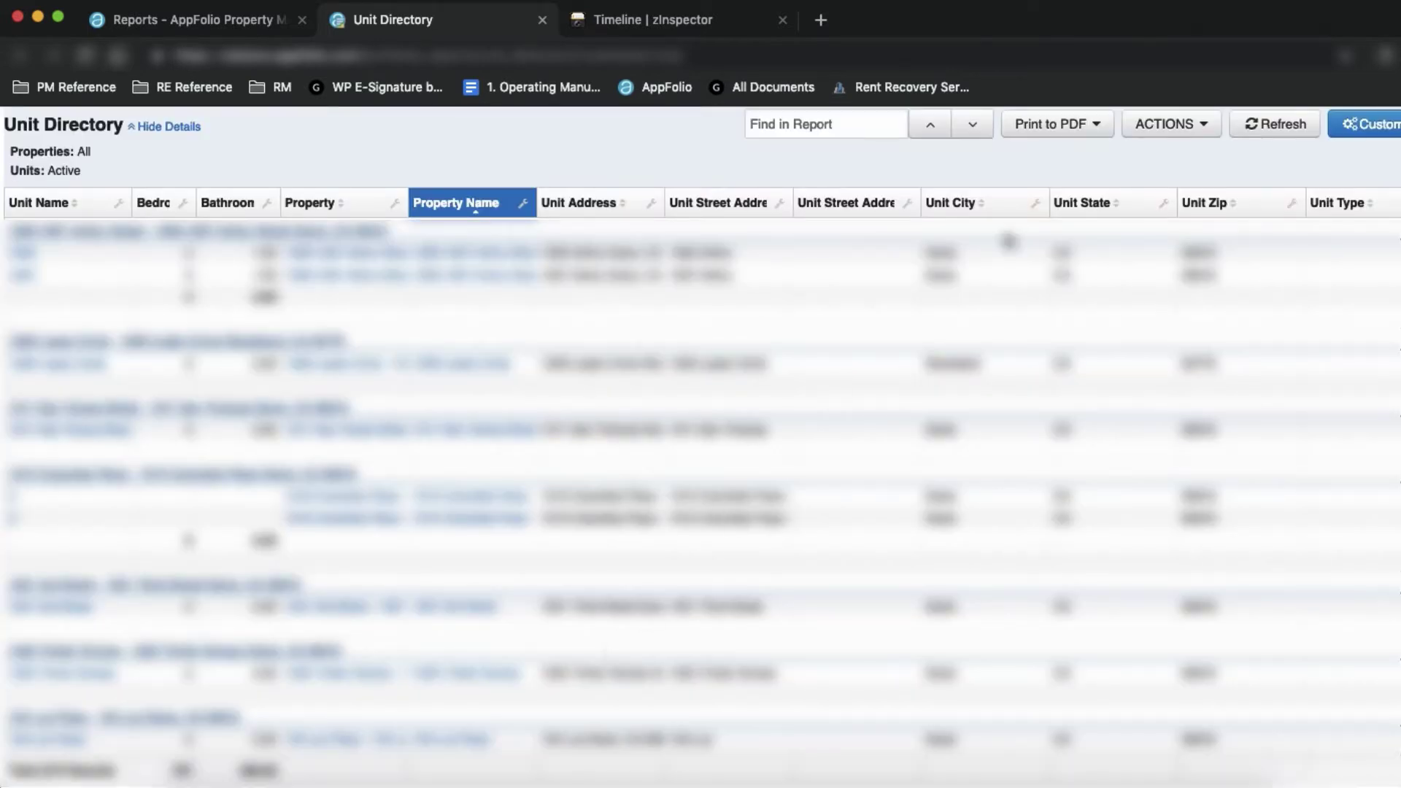
- Save the report layout as a new copy named ZinSync
{"action": "left_click", "coordinate": [1189, 128]}
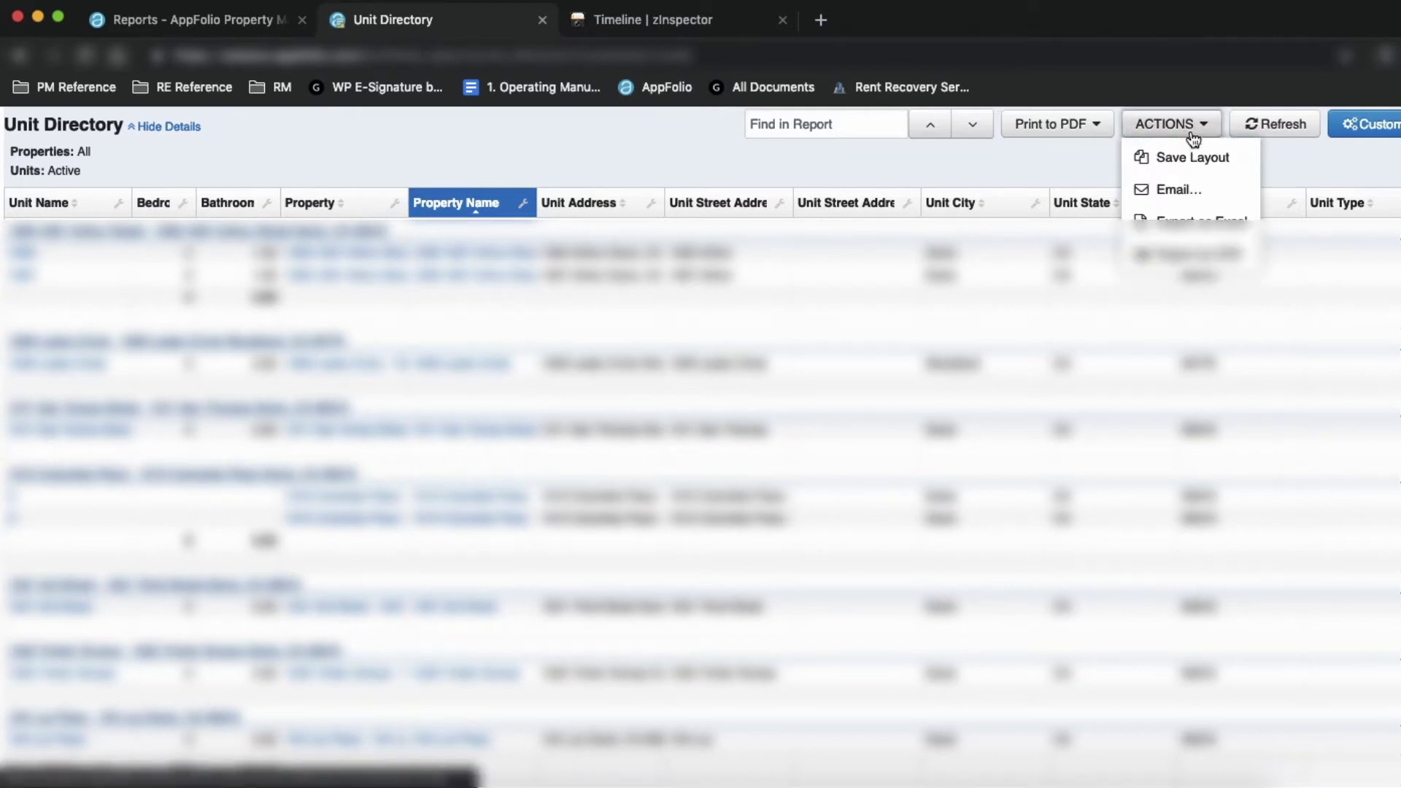
{"action": "left_click", "coordinate": [1195, 160]}
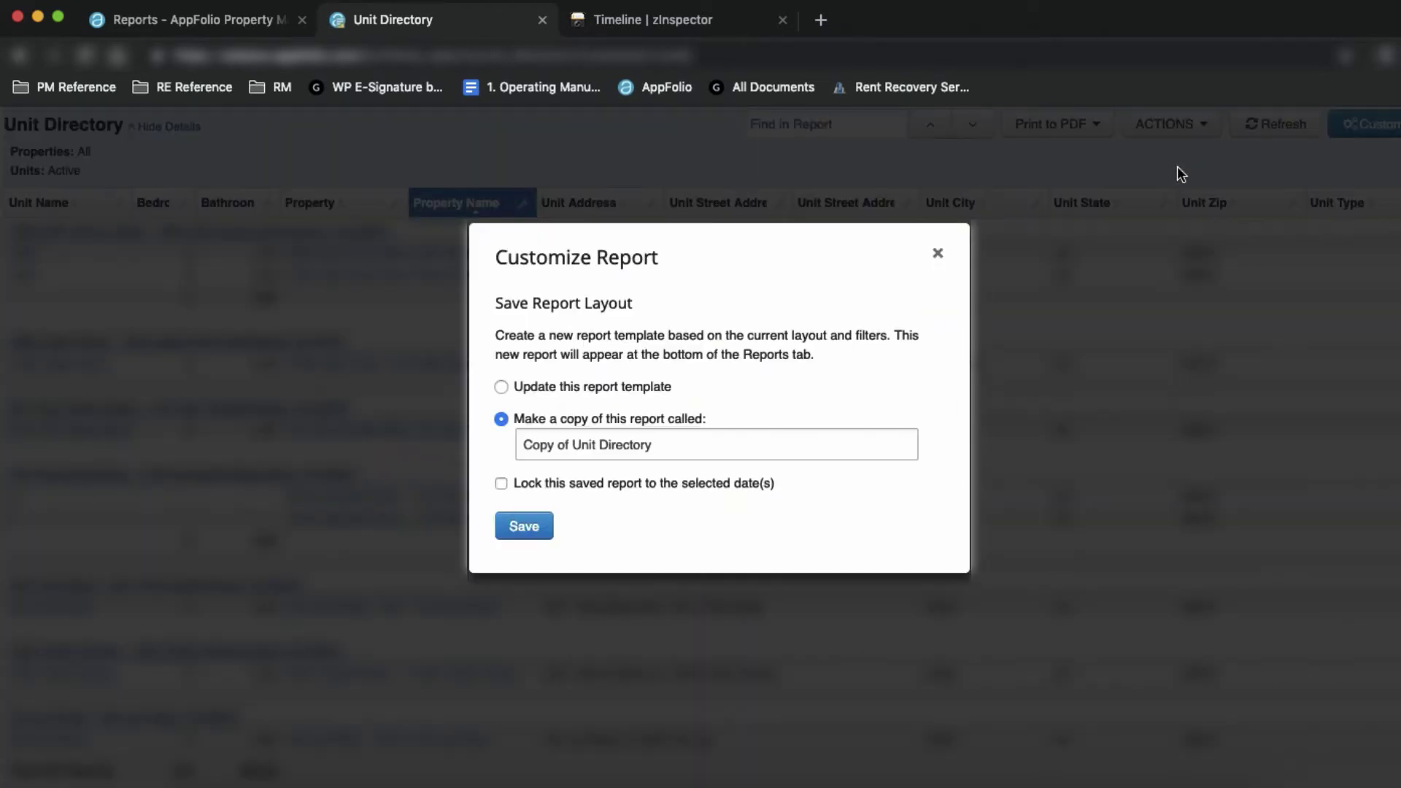
{"action": "left_click_drag", "start_coordinate": [651, 441], "coordinate": [436, 439]}
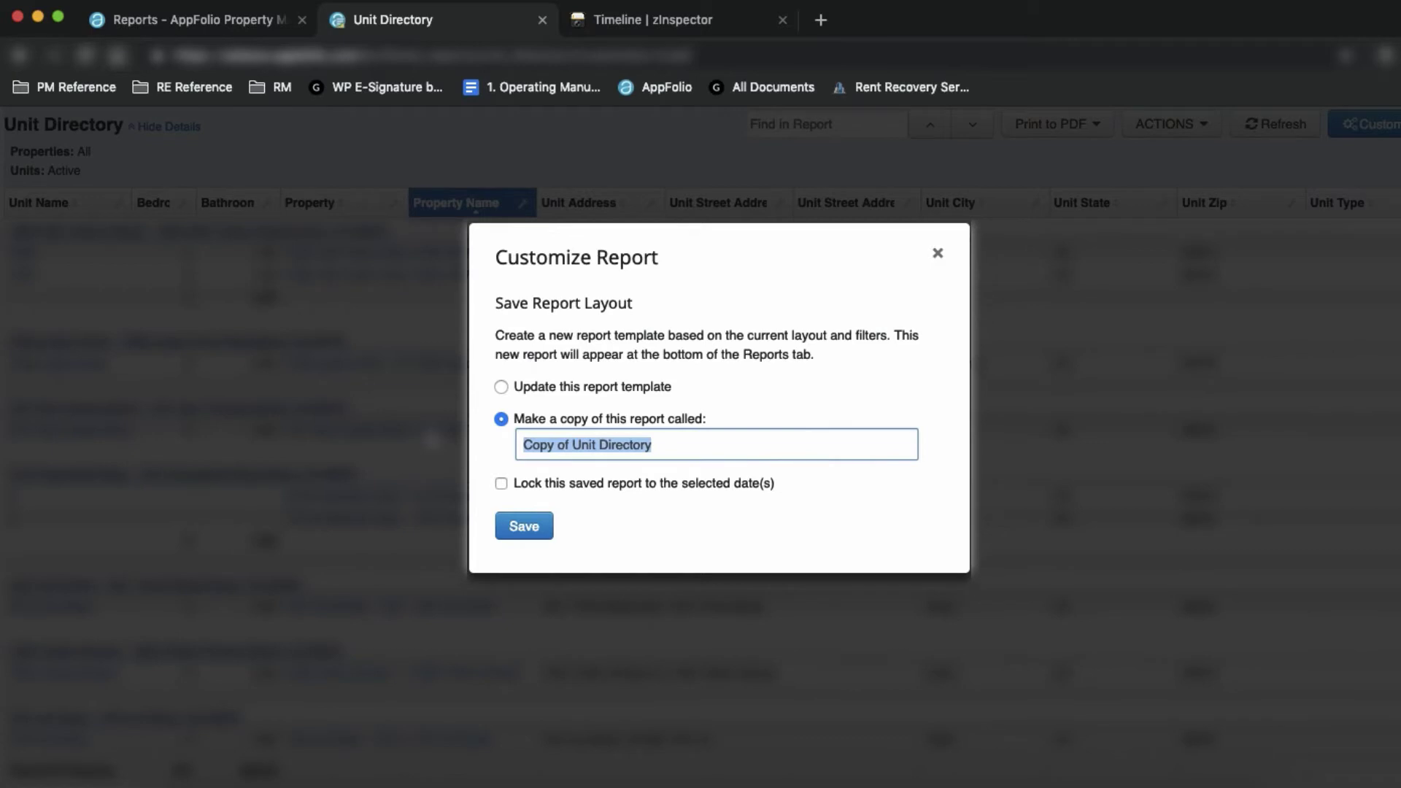
{"action": "type", "text": "ZinS"}
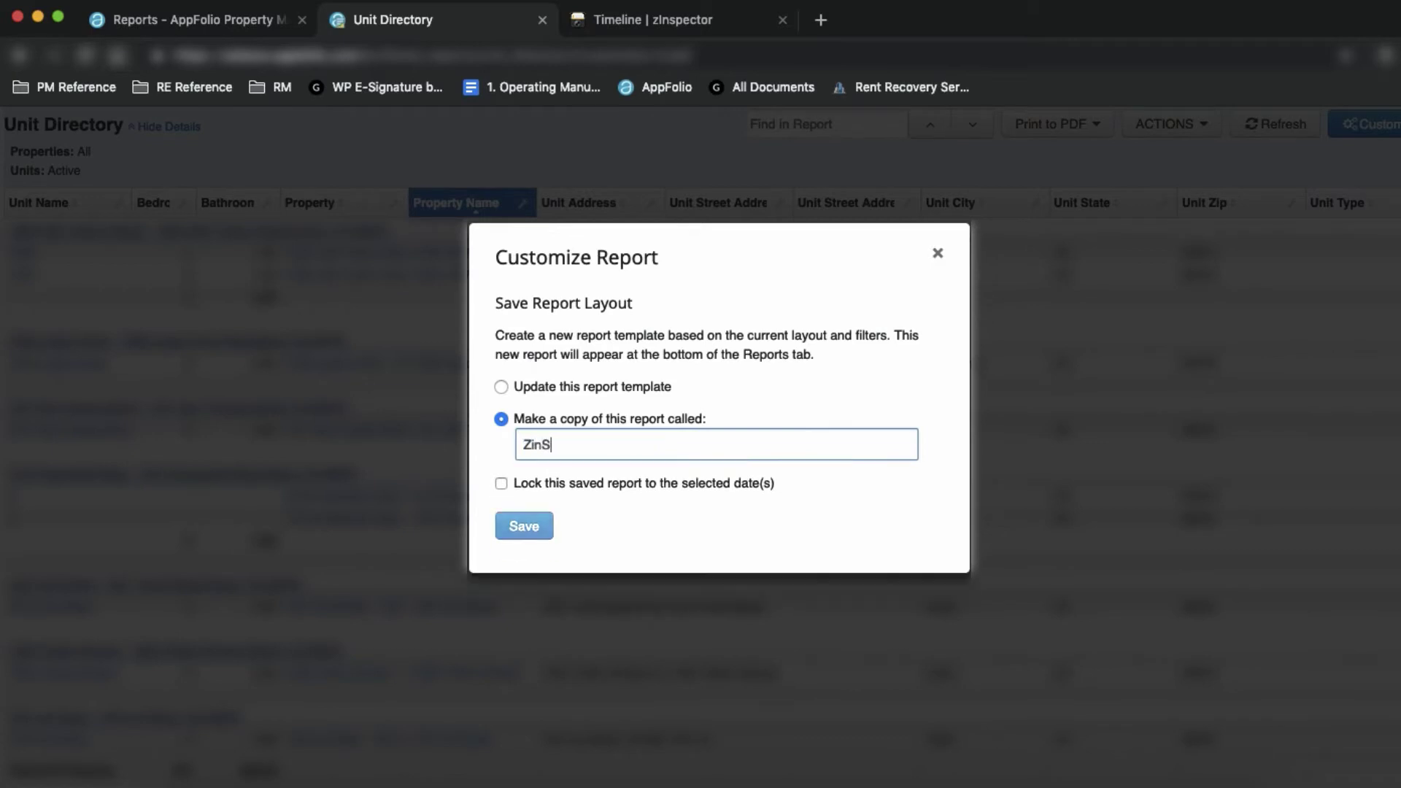
{"action": "type", "text": "ync"}
{"action": "left_click", "coordinate": [524, 527]}
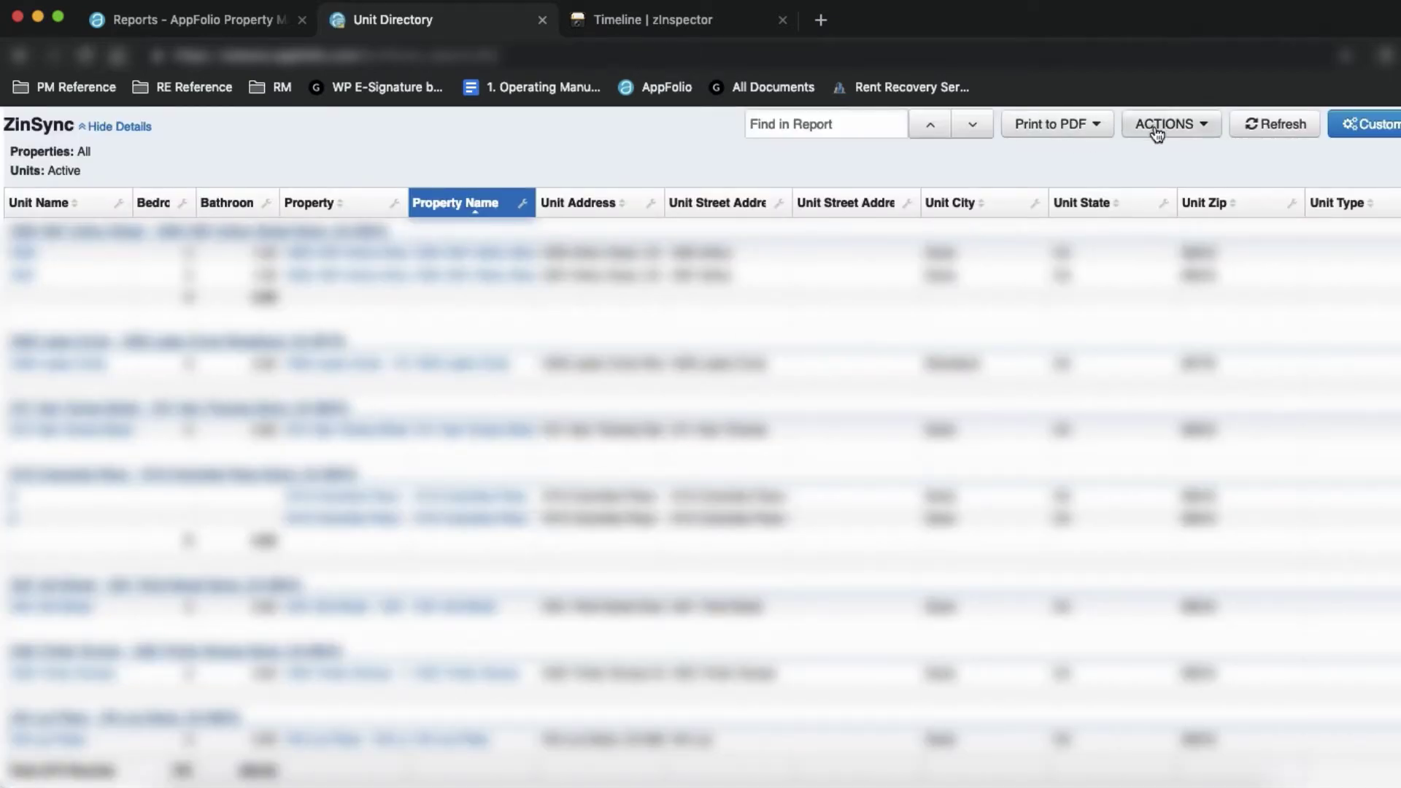
- Export the ZinSync report as CSV, downloading unit_directory-20190323.csv
{"action": "left_click", "coordinate": [1200, 130]}
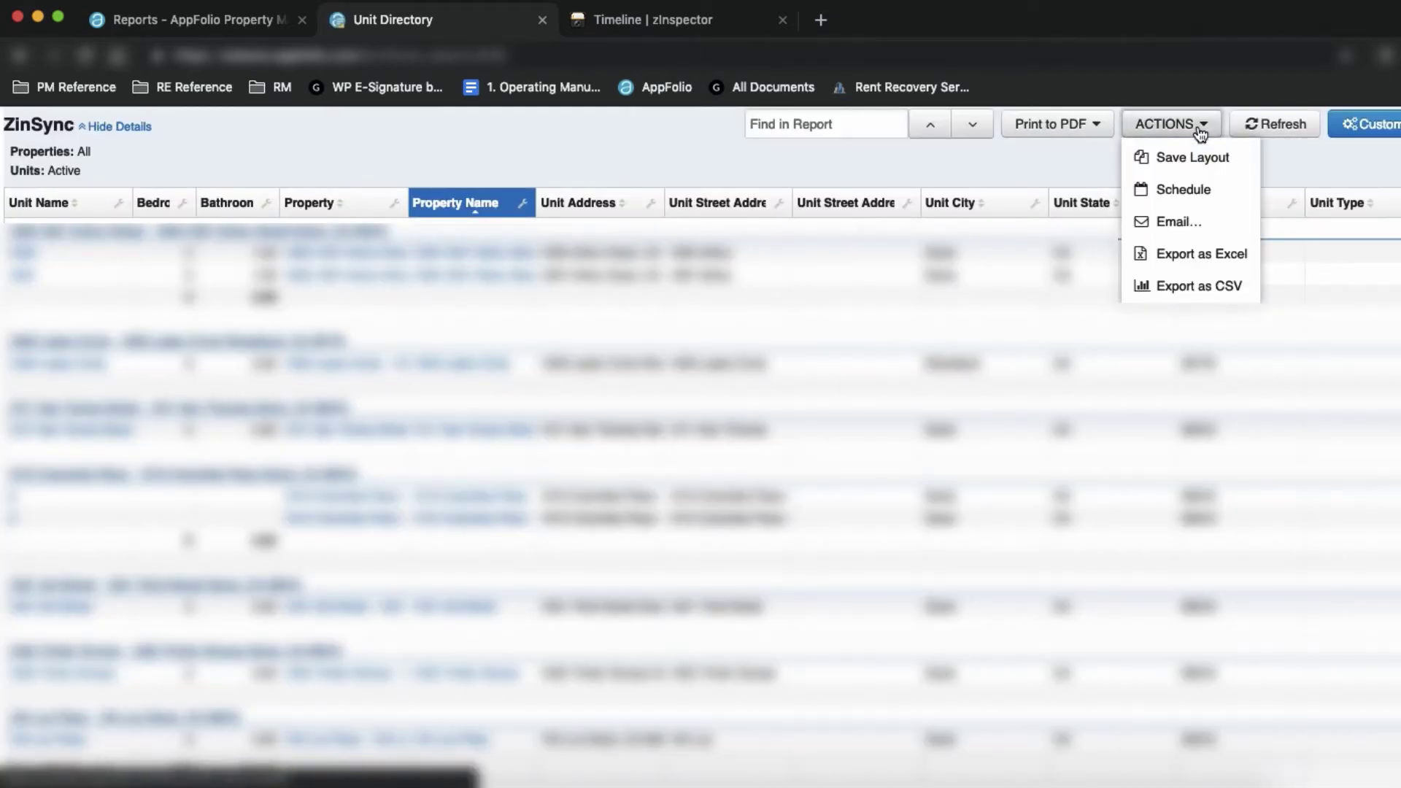
{"action": "left_click", "coordinate": [1208, 289]}
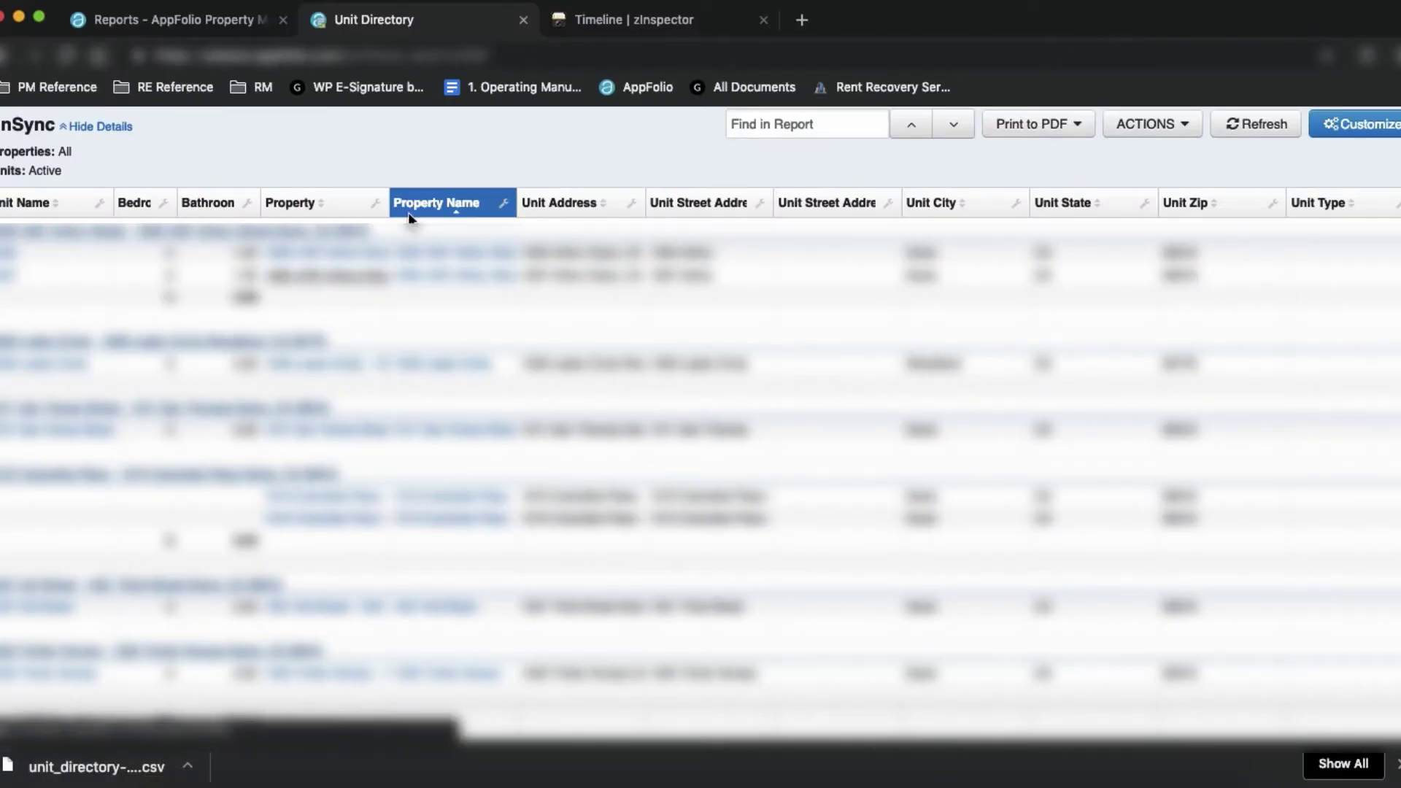
- Choose AF as zInspector's accounting software integration and show its Import / Sync ID details
{"action": "left_click", "coordinate": [623, 18]}
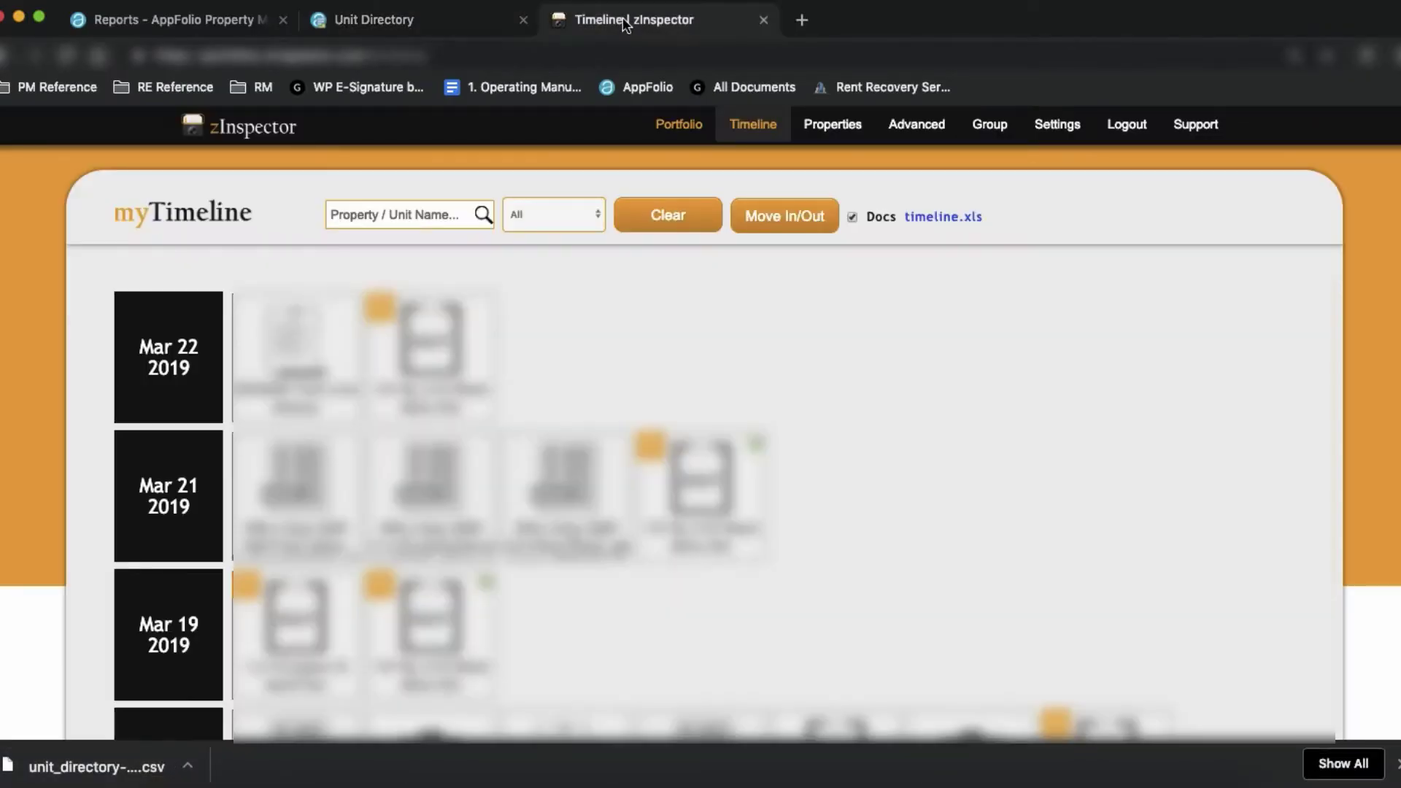
{"action": "left_click", "coordinate": [1053, 134]}
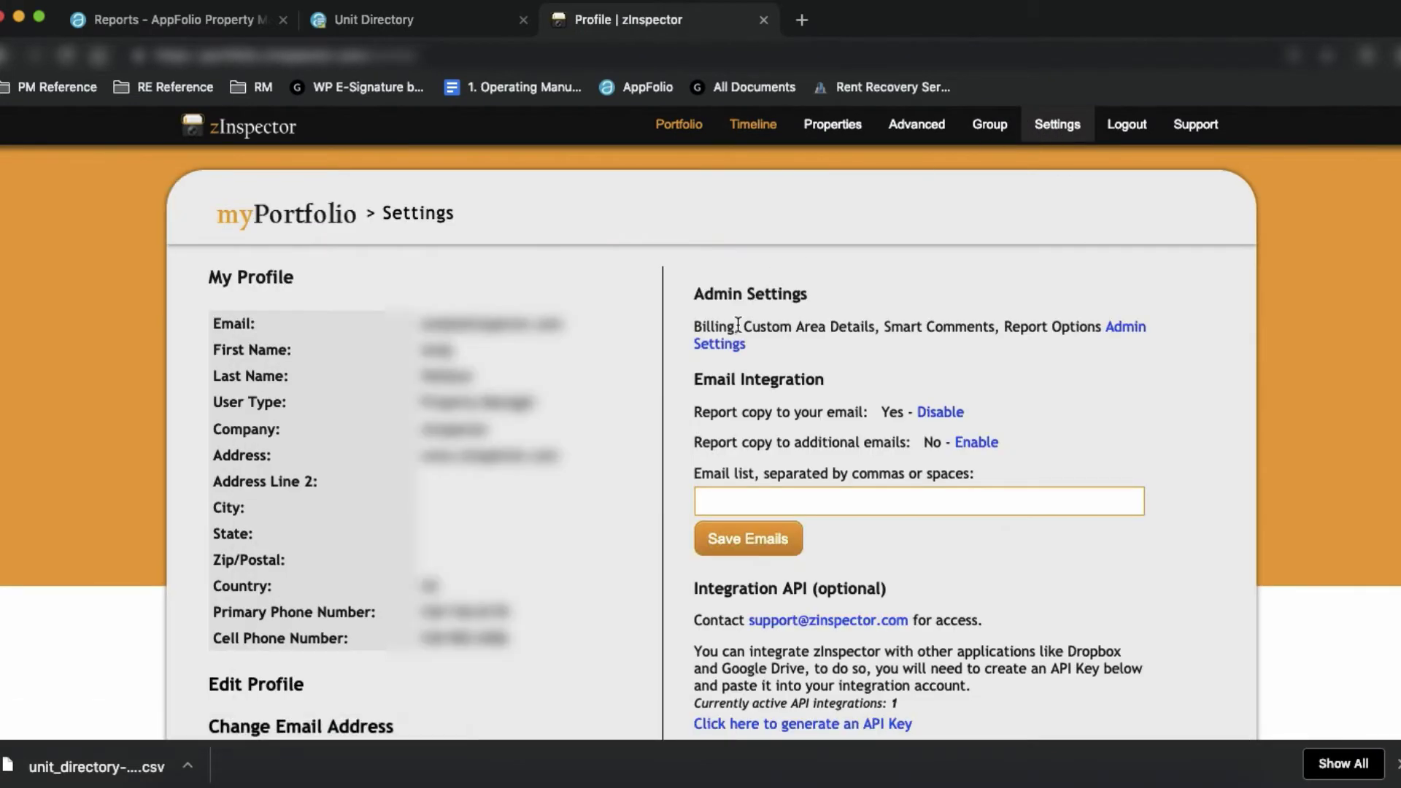
{"action": "left_click", "coordinate": [728, 351]}
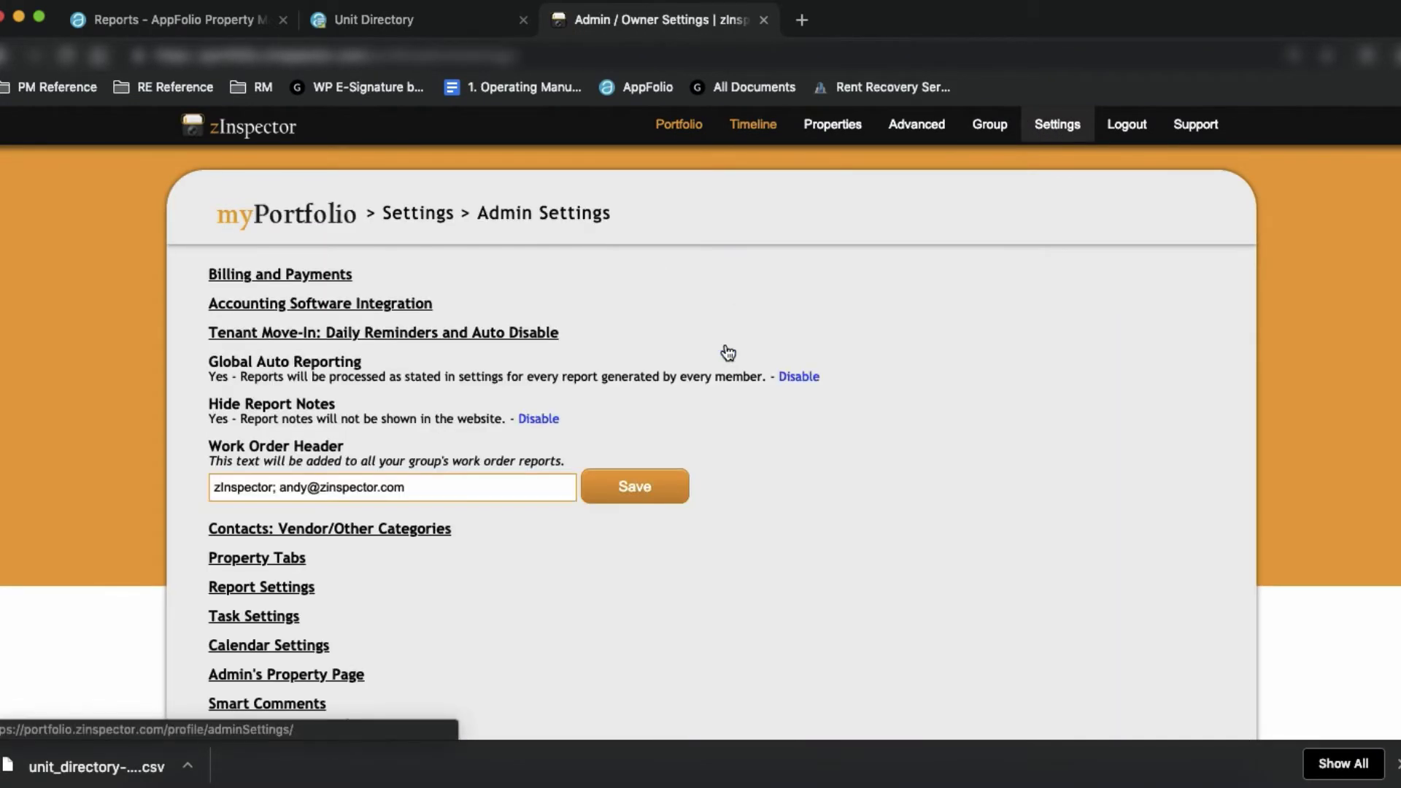
{"action": "left_click", "coordinate": [328, 305]}
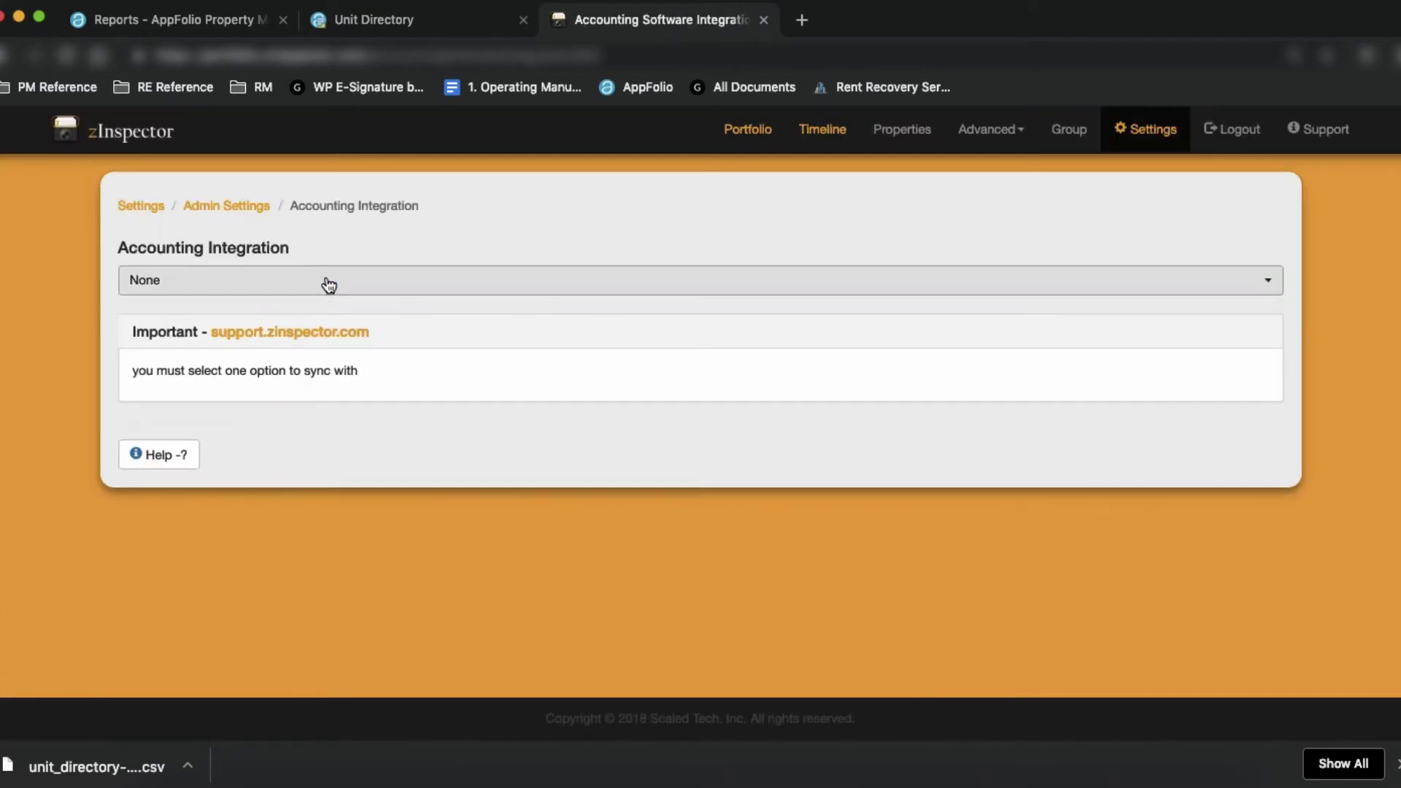
{"action": "left_click", "coordinate": [321, 291]}
{"action": "left_click", "coordinate": [250, 359]}
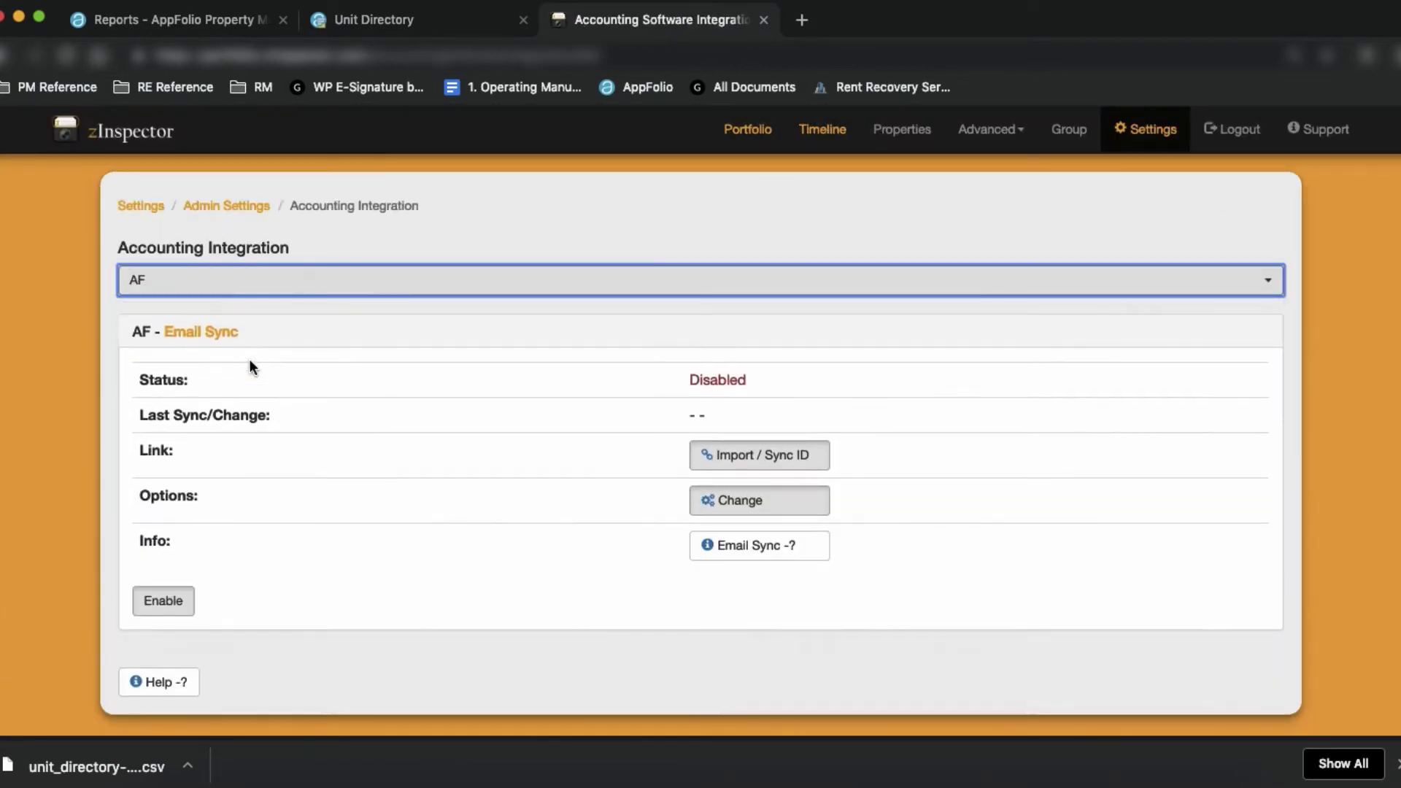
{"action": "left_click", "coordinate": [732, 454]}
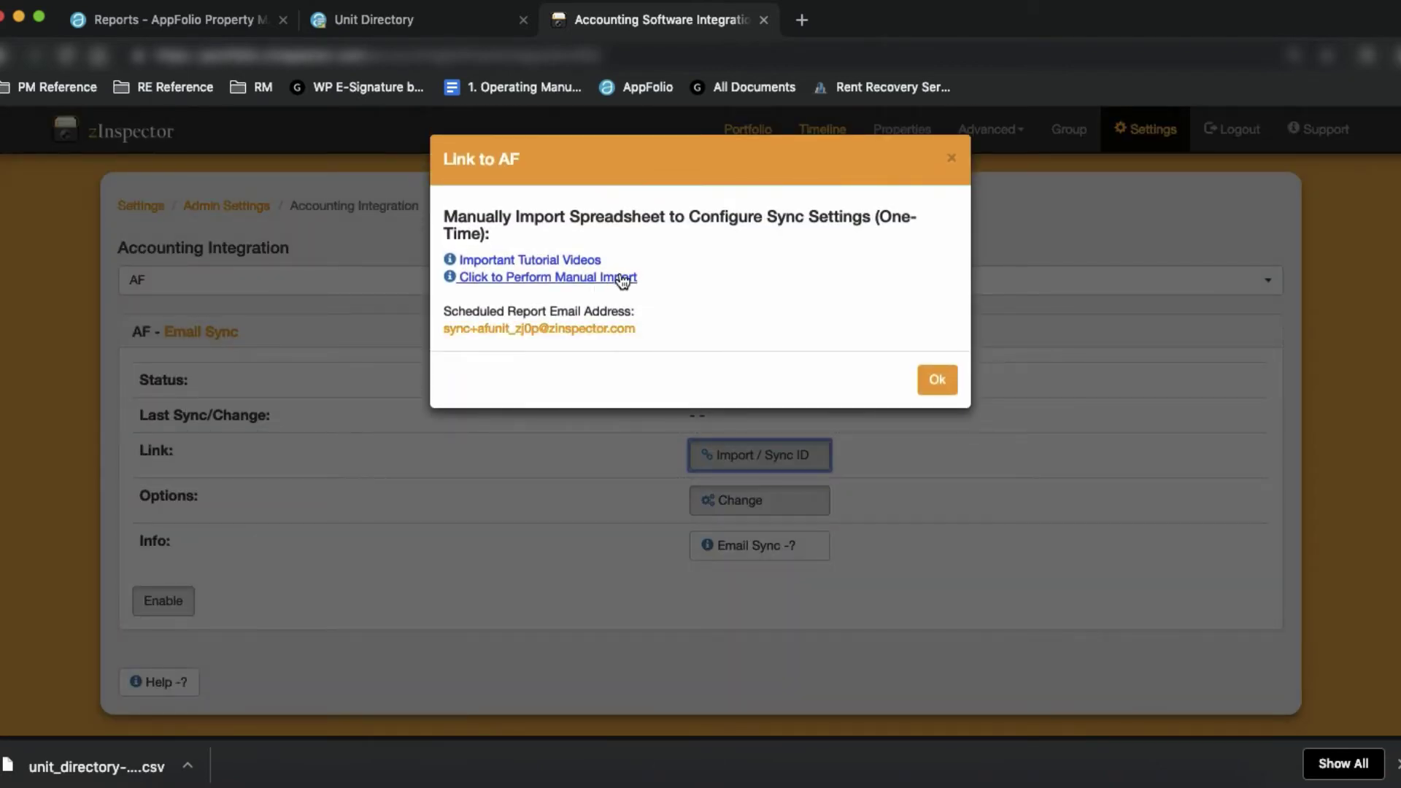
- Start a manual import with unit_directory-20190323.csv and scroll through the default area and naming options
{"action": "left_click", "coordinate": [577, 279]}
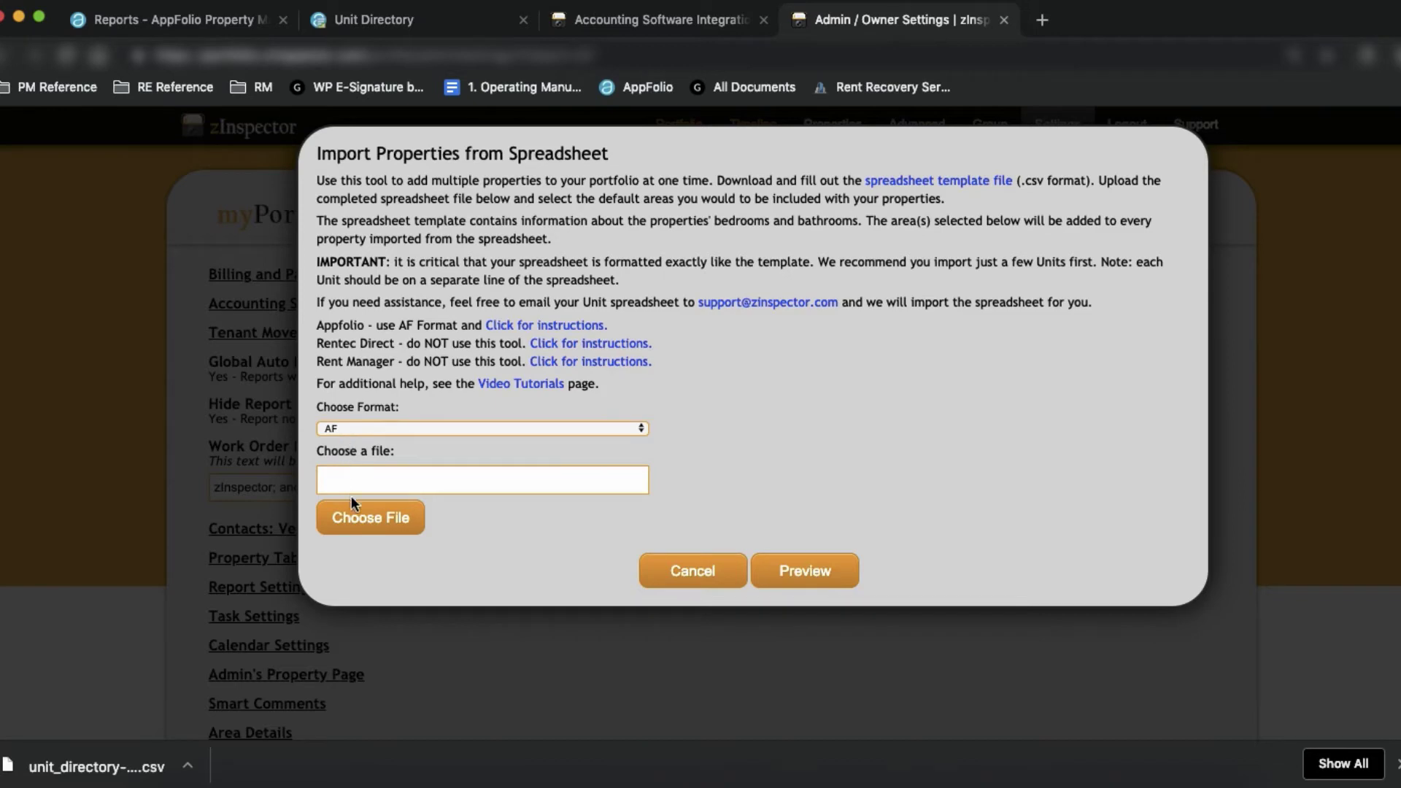
{"action": "left_click", "coordinate": [356, 520]}
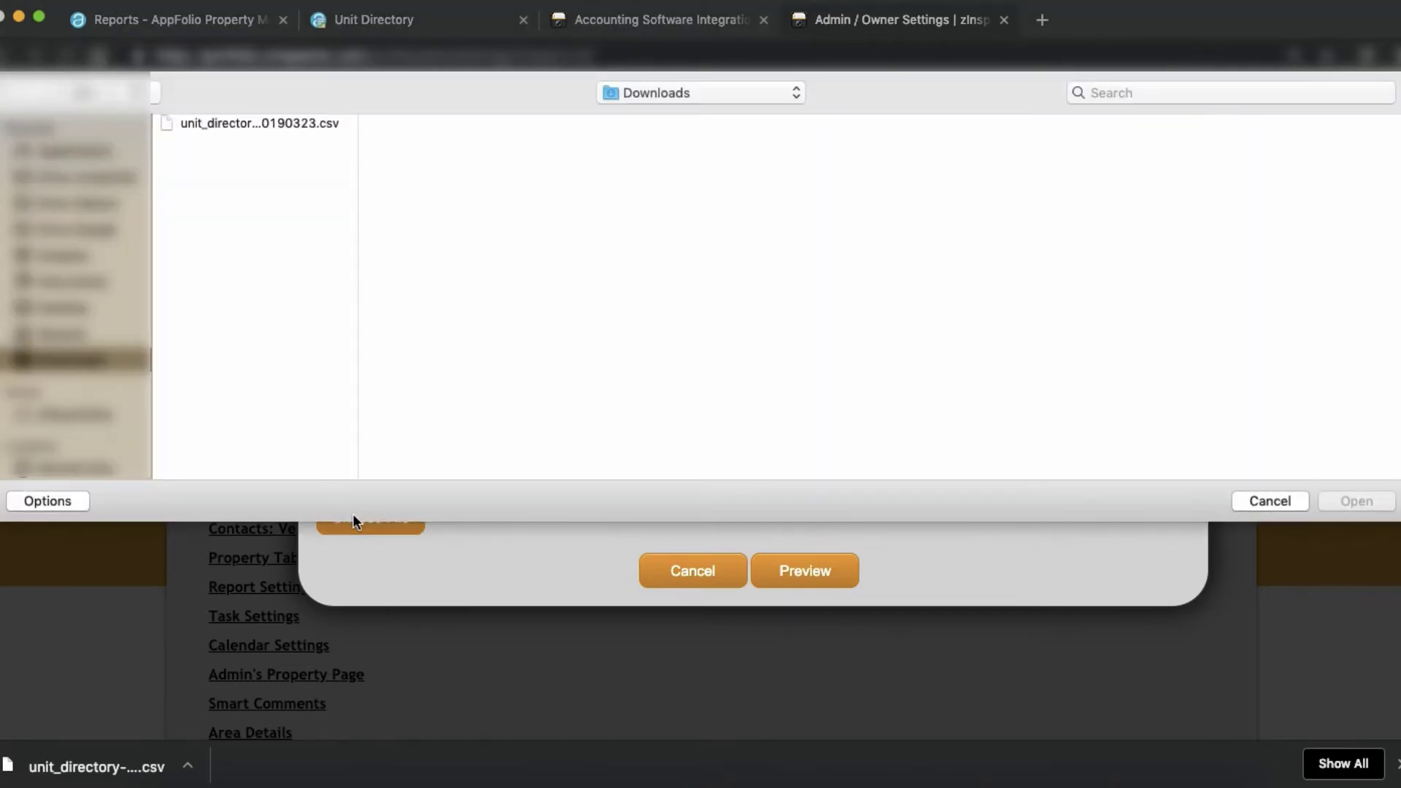
{"action": "left_click", "coordinate": [241, 125]}
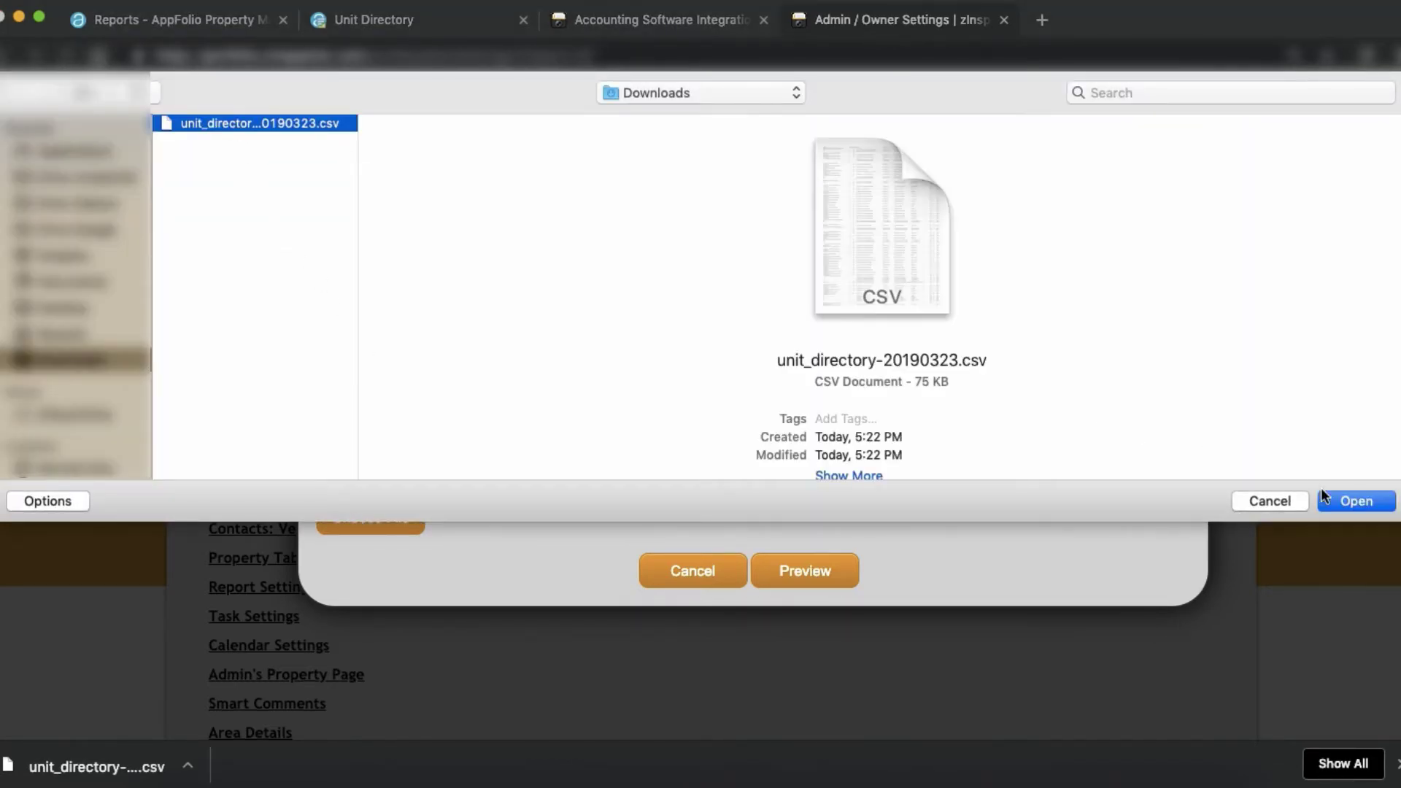
{"action": "left_click", "coordinate": [1355, 501]}
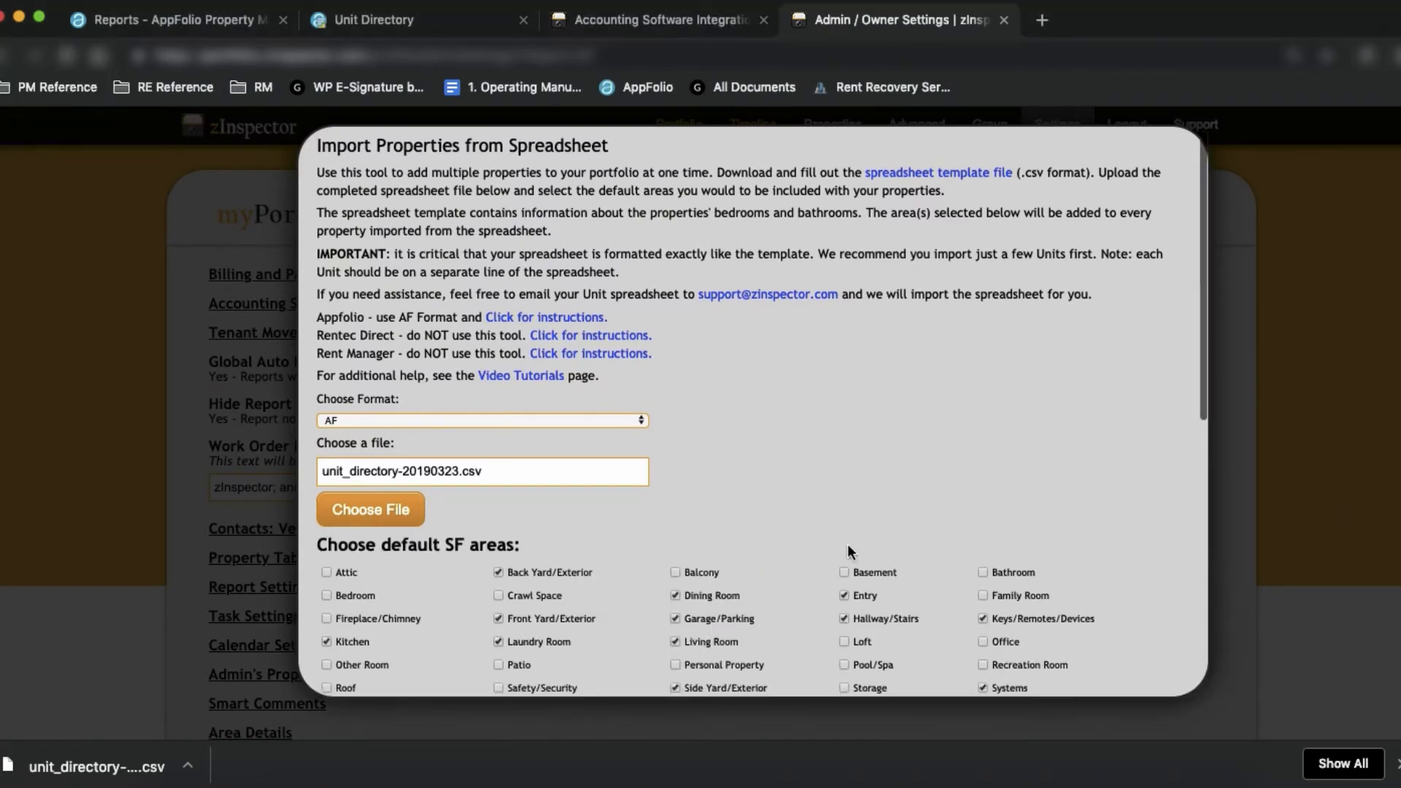
{"action": "scroll", "coordinate": [849, 549], "scroll_direction": "down", "scroll_amount": 4}
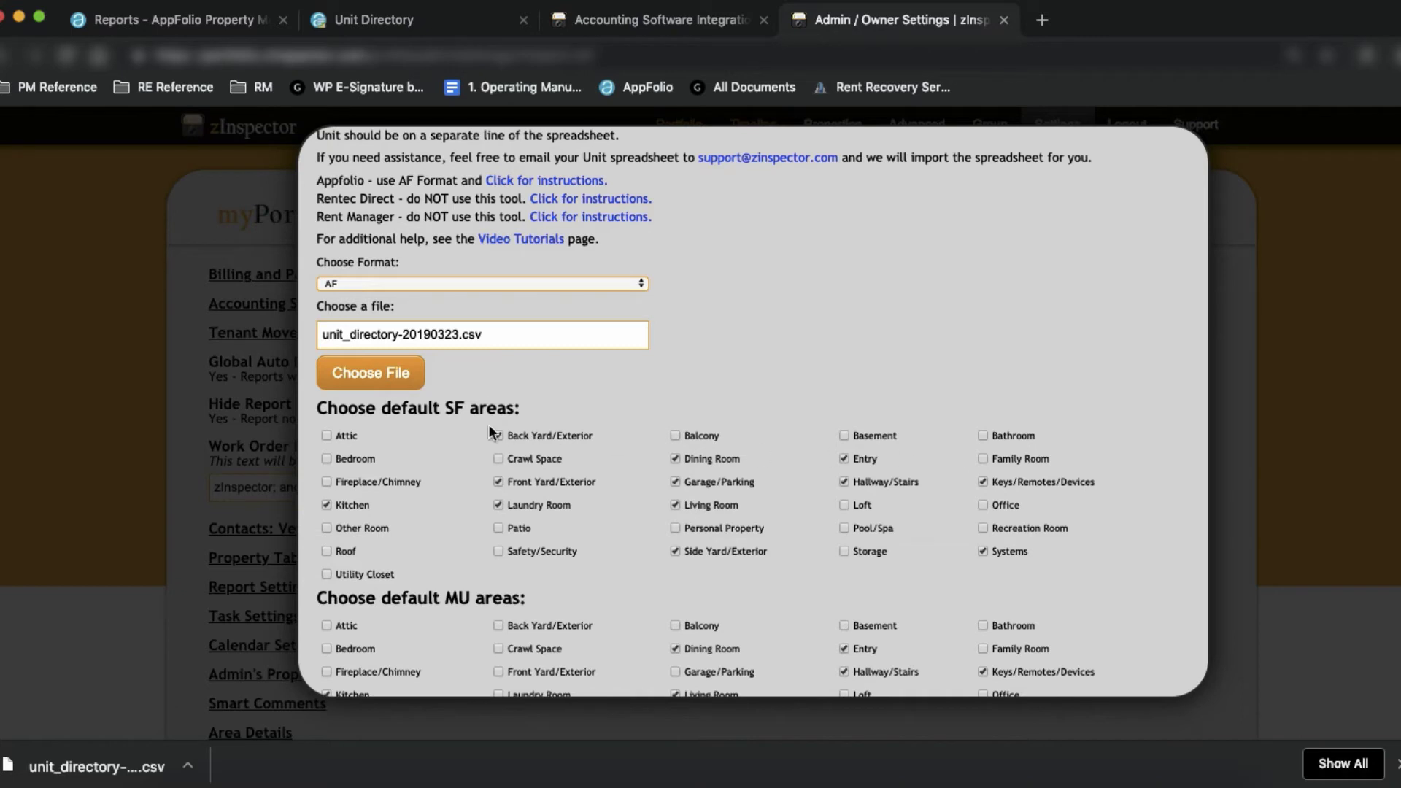
{"action": "scroll", "coordinate": [391, 500], "scroll_direction": "down", "scroll_amount": 3}
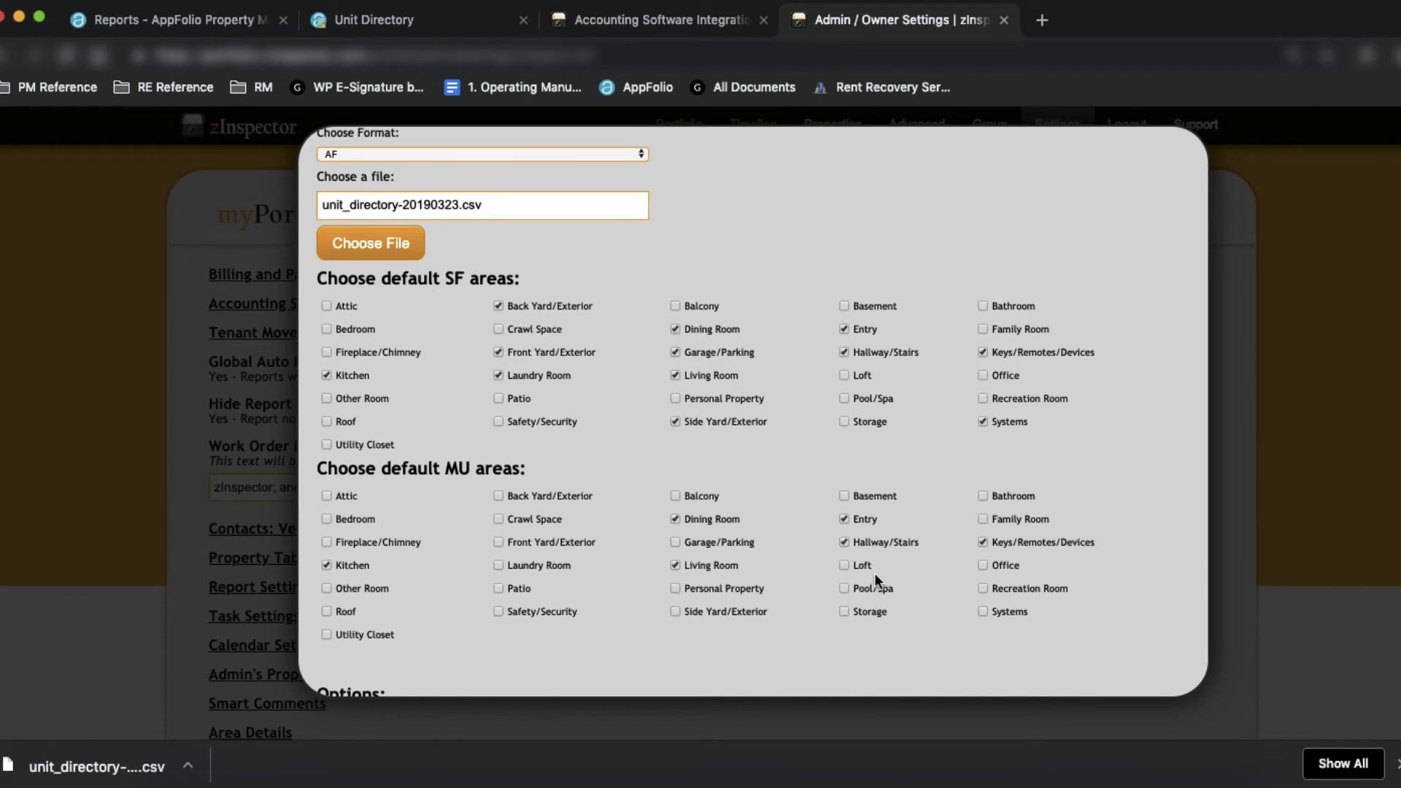
{"action": "scroll", "coordinate": [636, 497], "scroll_direction": "down", "scroll_amount": 2}
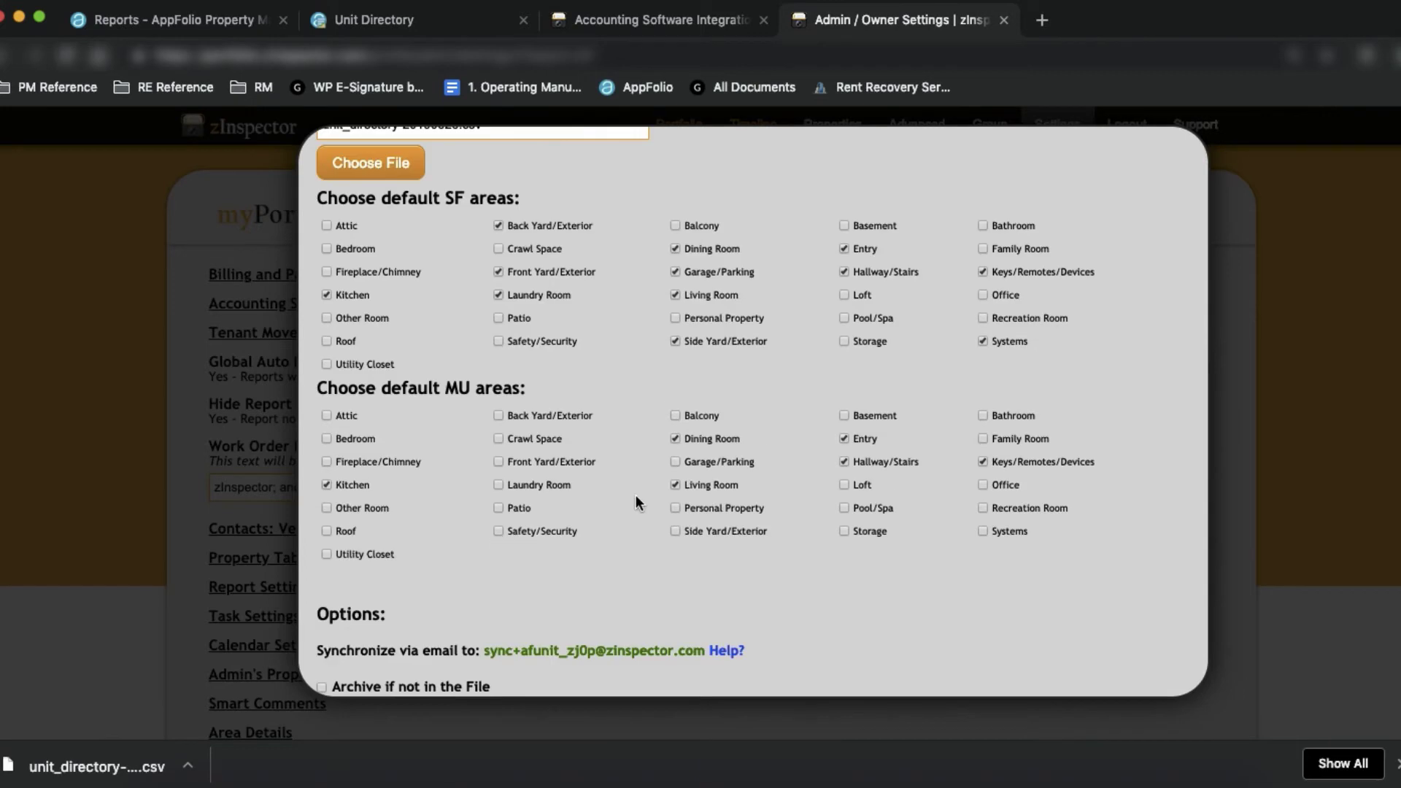
{"action": "scroll", "coordinate": [637, 497], "scroll_direction": "down", "scroll_amount": 5}
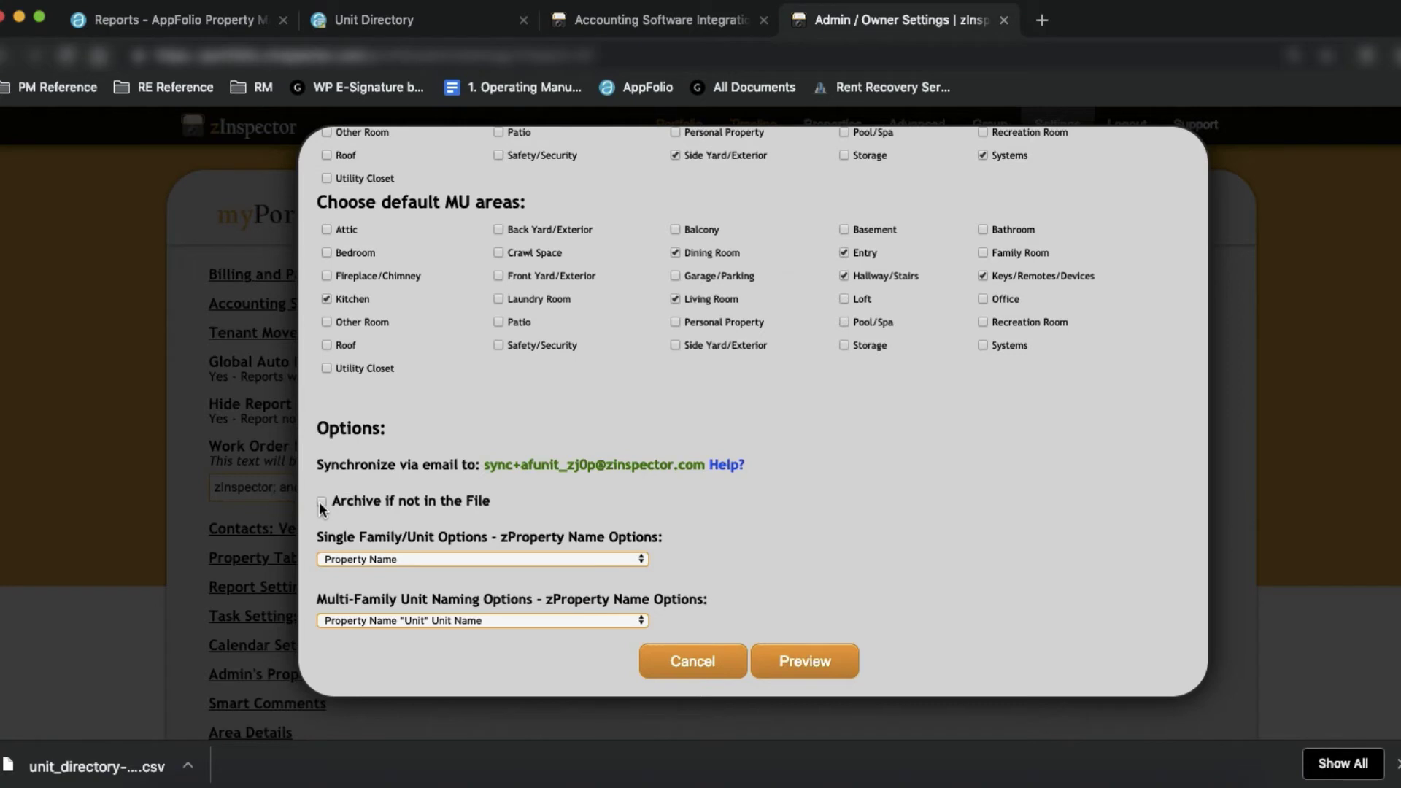
{"action": "left_click", "coordinate": [436, 559]}
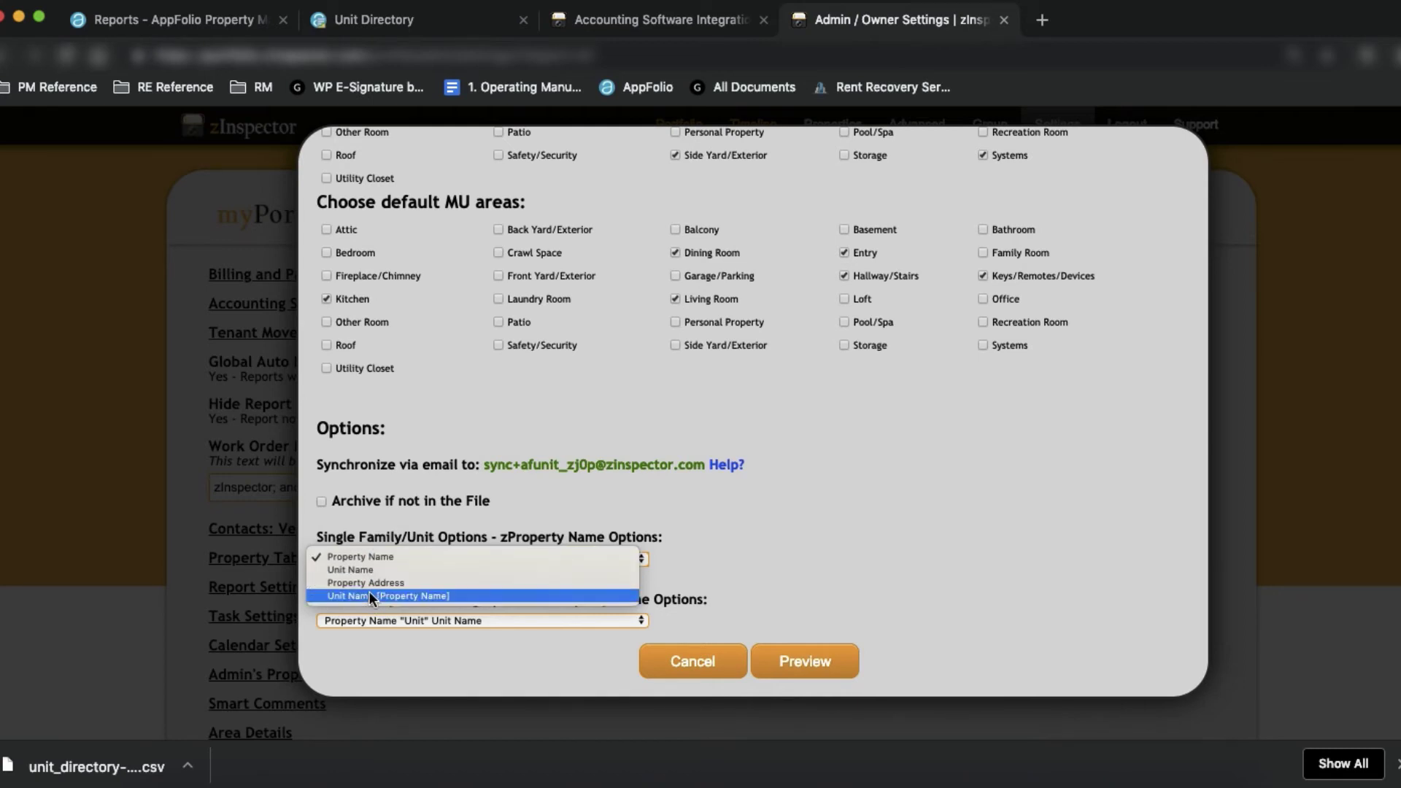
{"action": "key", "text": "Escape"}
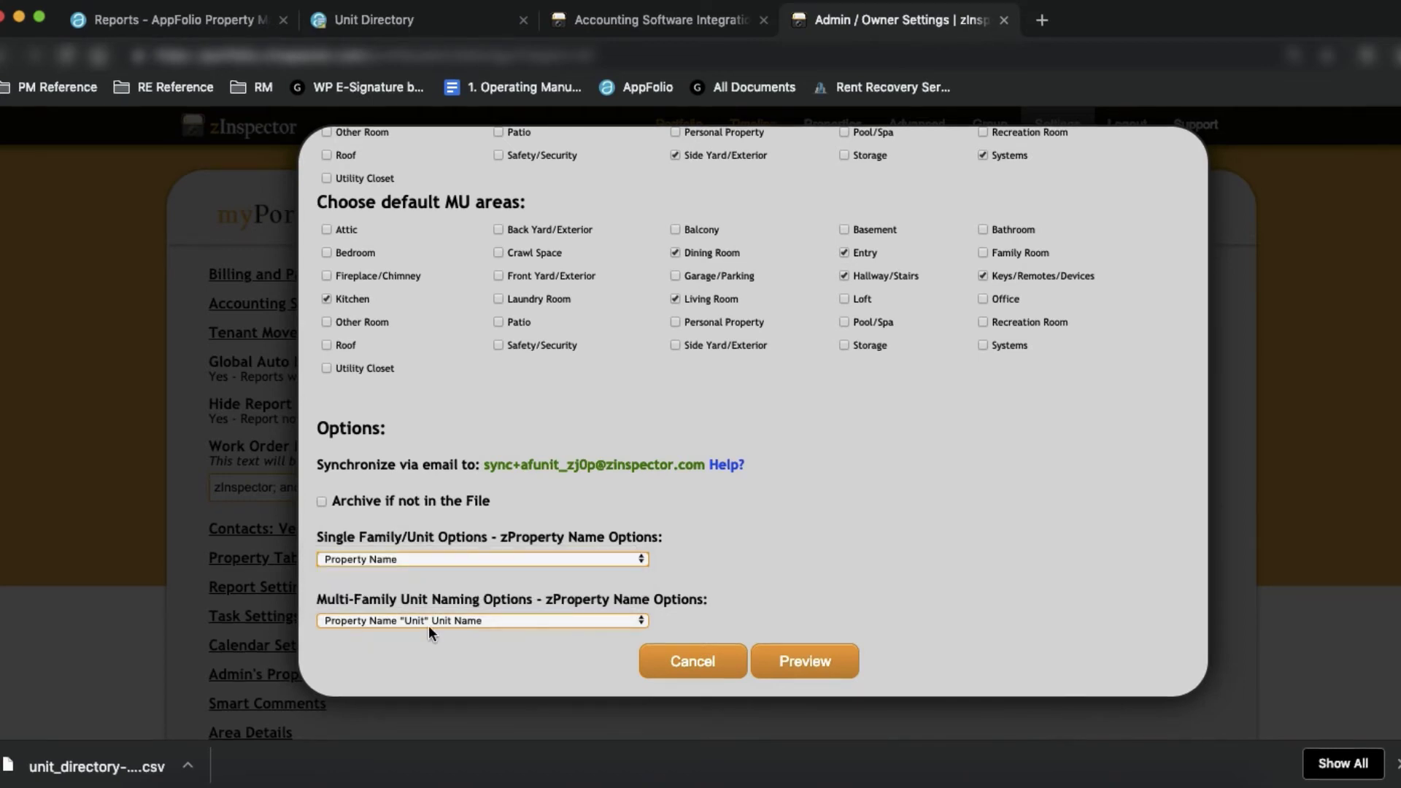
{"action": "left_click", "coordinate": [423, 622]}
{"action": "left_click", "coordinate": [397, 620]}
{"action": "left_click", "coordinate": [397, 620]}
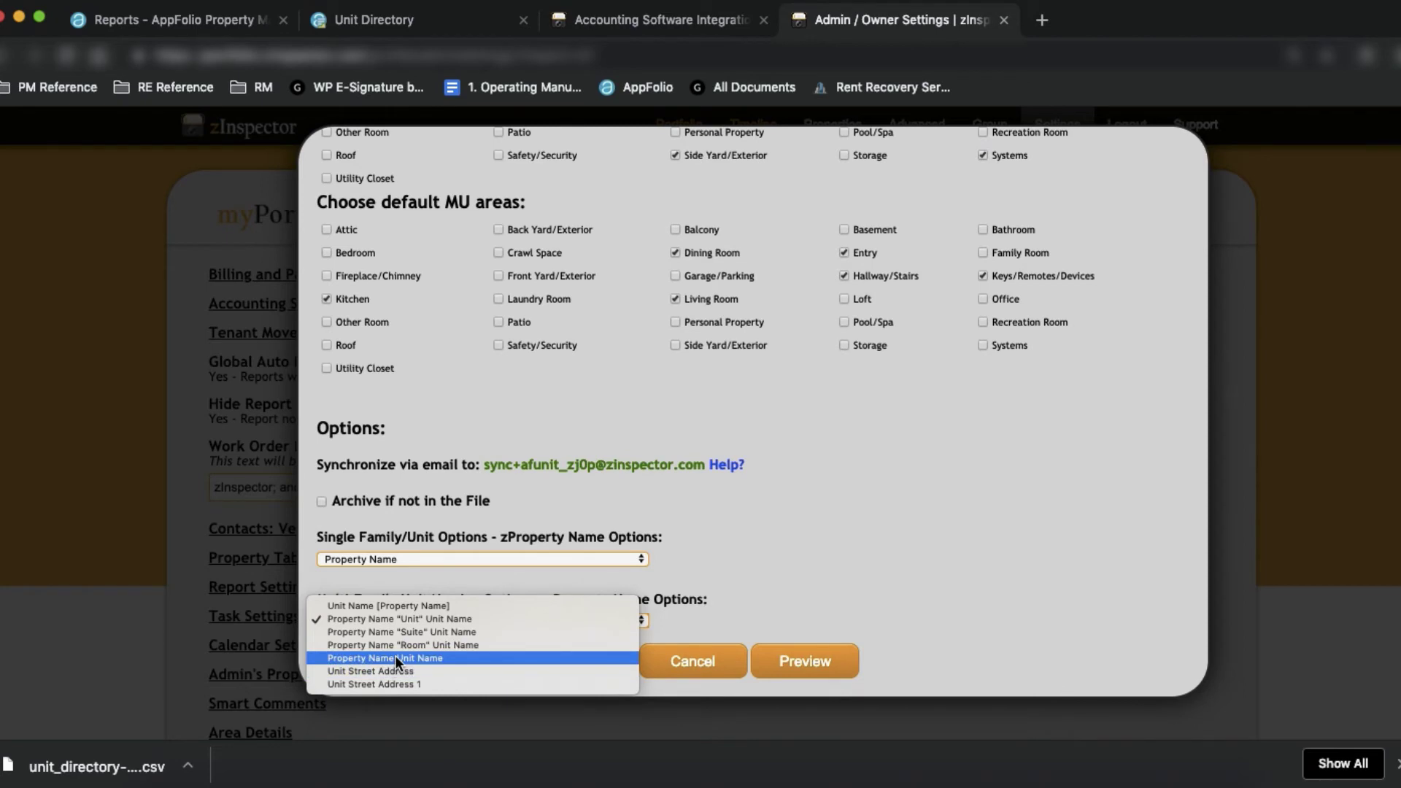
{"action": "left_click", "coordinate": [814, 585]}
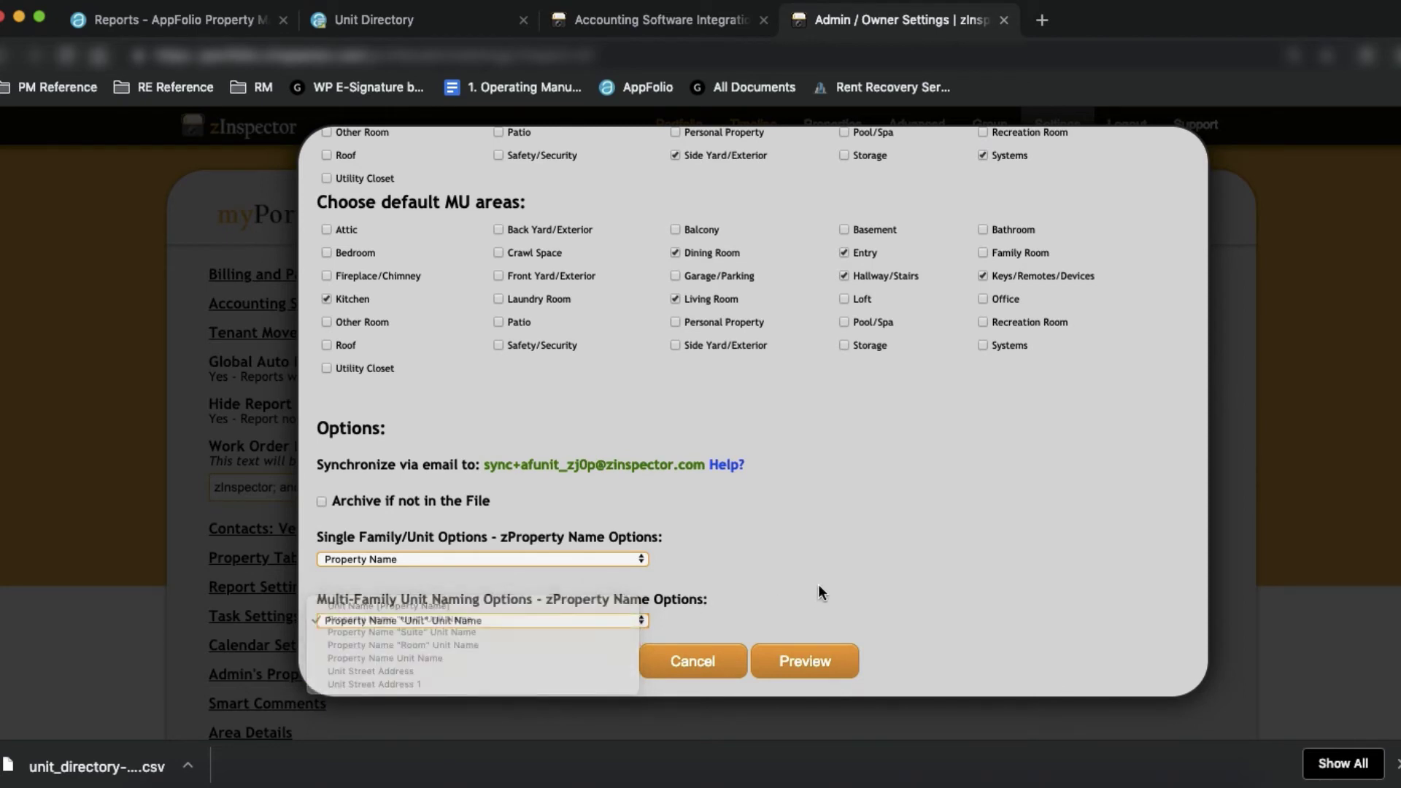
- Preview the import, showing 1 property to add and 374 already in sync
{"action": "left_click", "coordinate": [806, 664]}
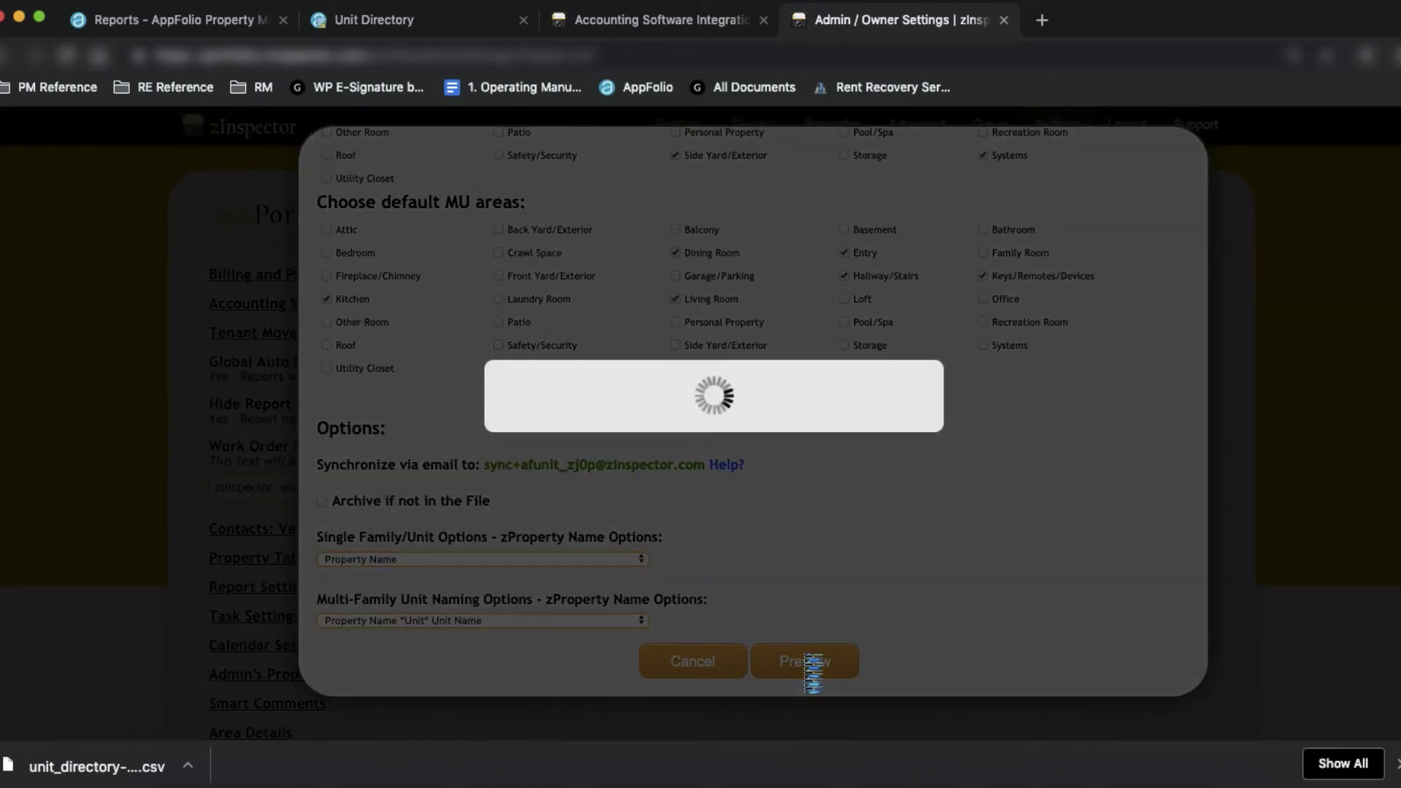
{"action": "scroll", "coordinate": [700, 598], "scroll_direction": "down", "scroll_amount": 3}
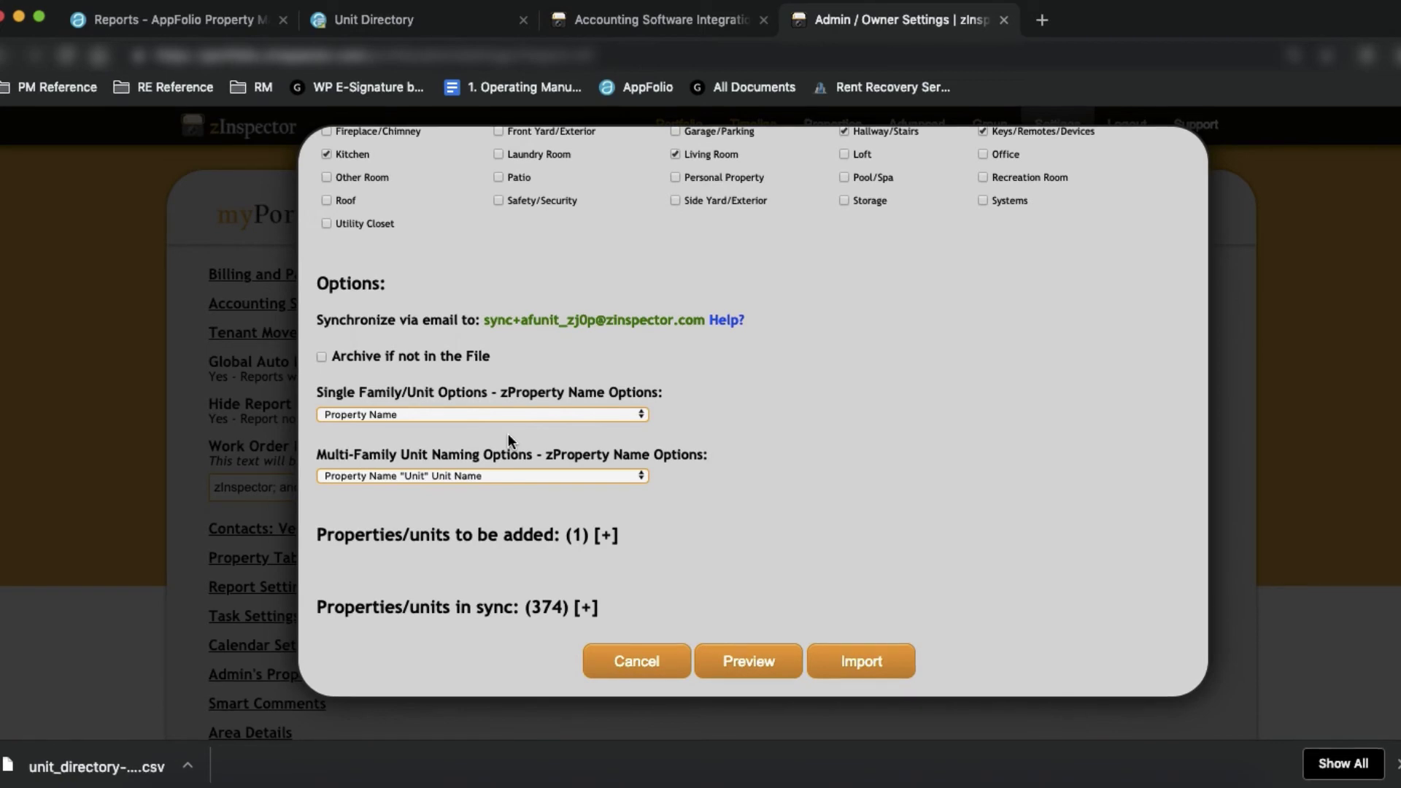
- Run the import, confirm Proceed to Import, and select the sync email address
{"action": "left_click", "coordinate": [854, 663]}
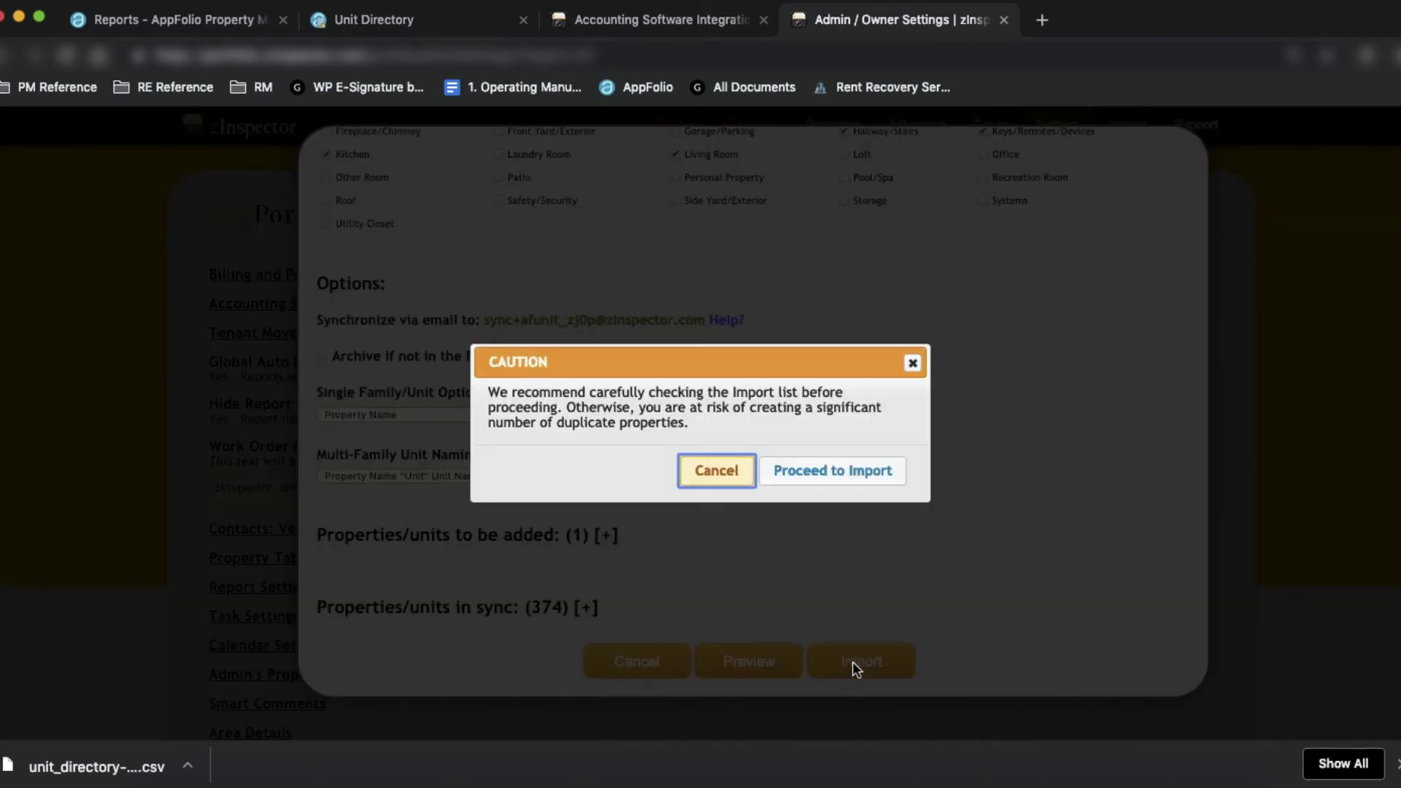
{"action": "left_click", "coordinate": [838, 472]}
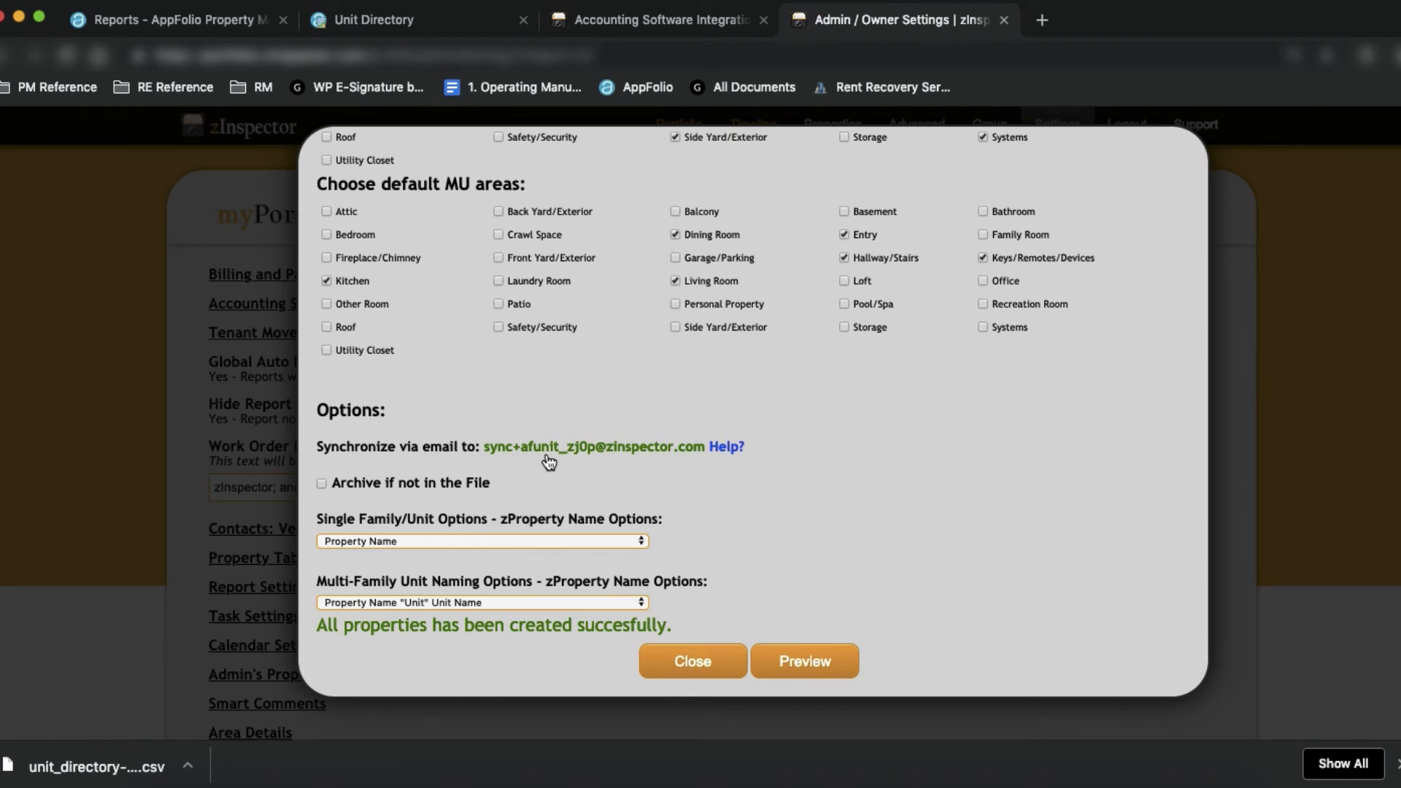
{"action": "left_click_drag", "start_coordinate": [485, 447], "coordinate": [706, 446]}
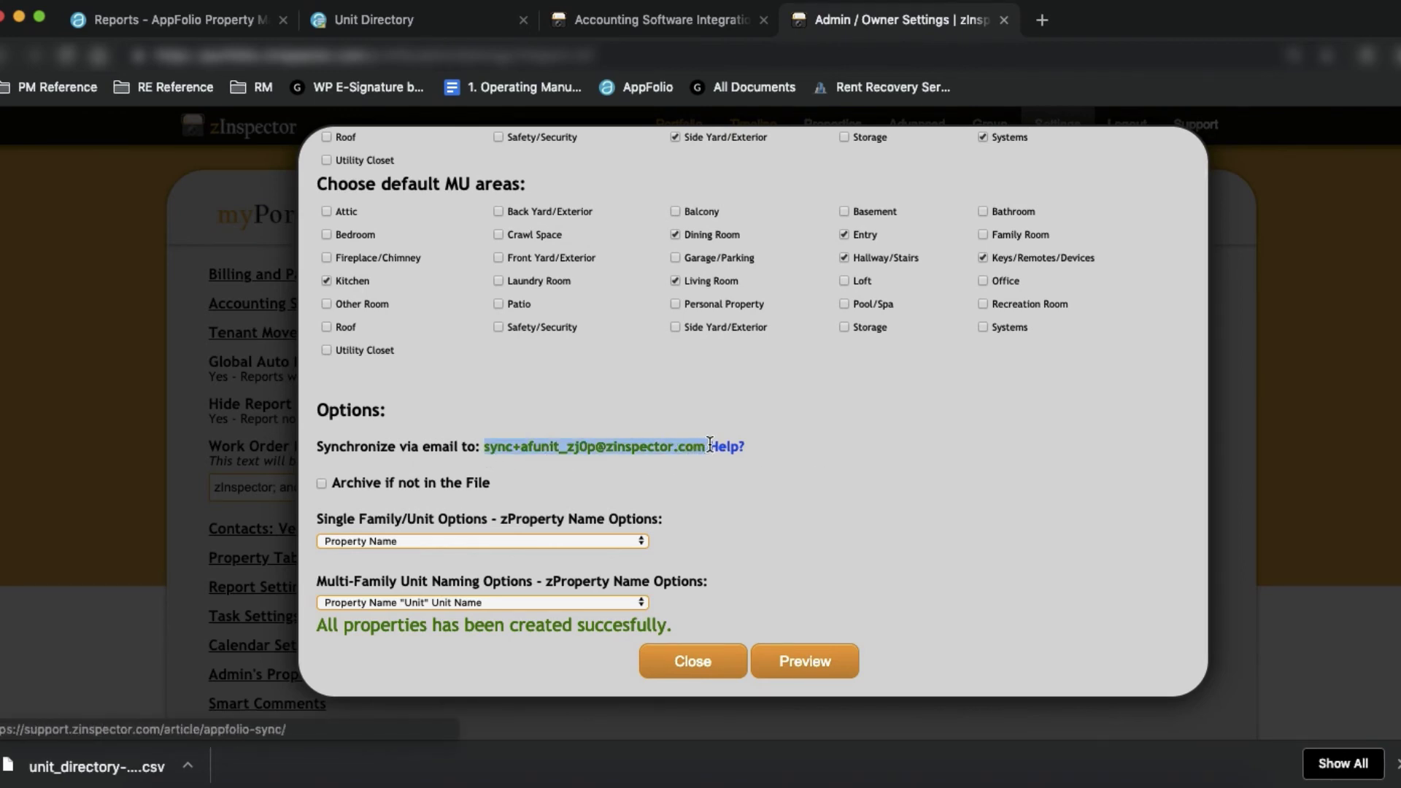
- Create a new AppFolio scheduled report named ZinSync
{"action": "left_click", "coordinate": [190, 18]}
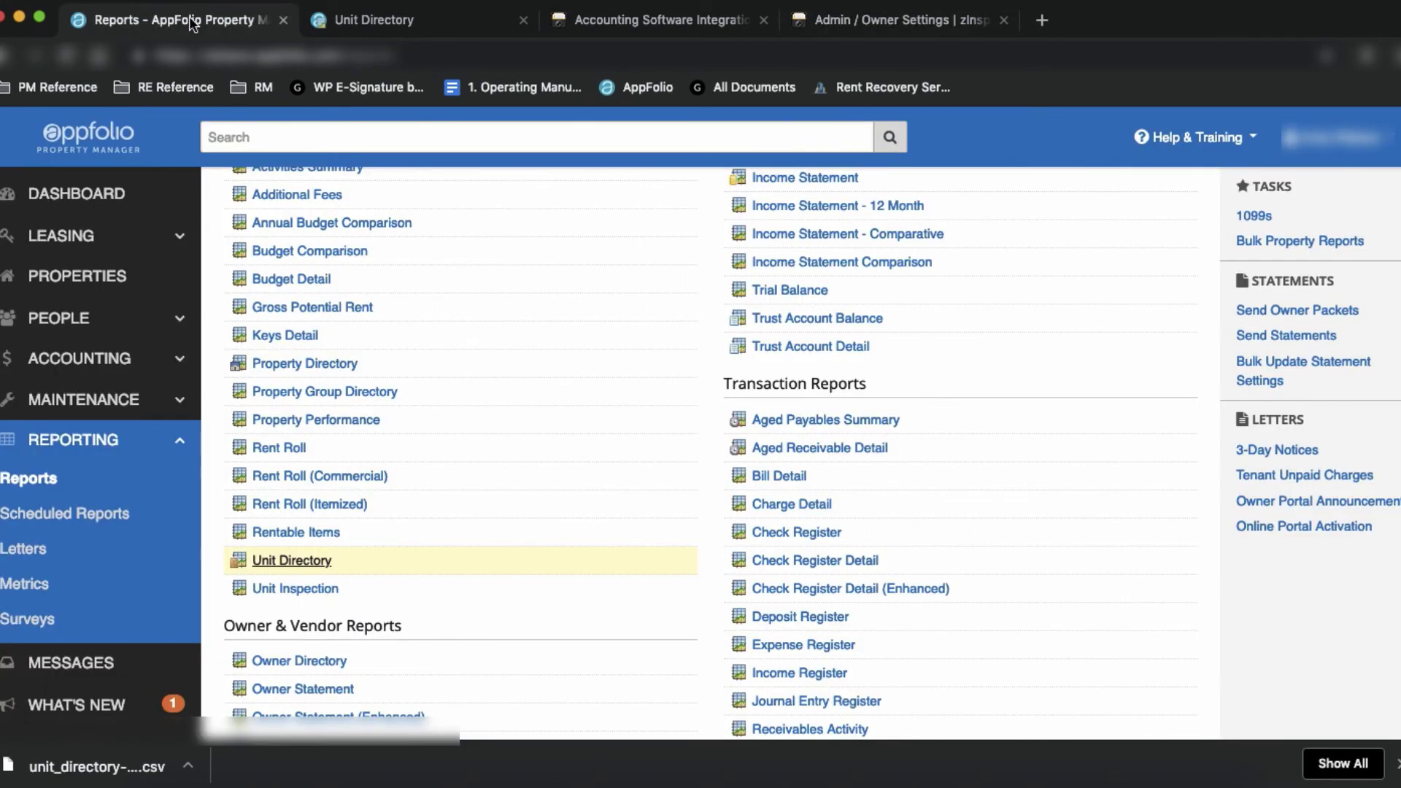
{"action": "left_click", "coordinate": [82, 515]}
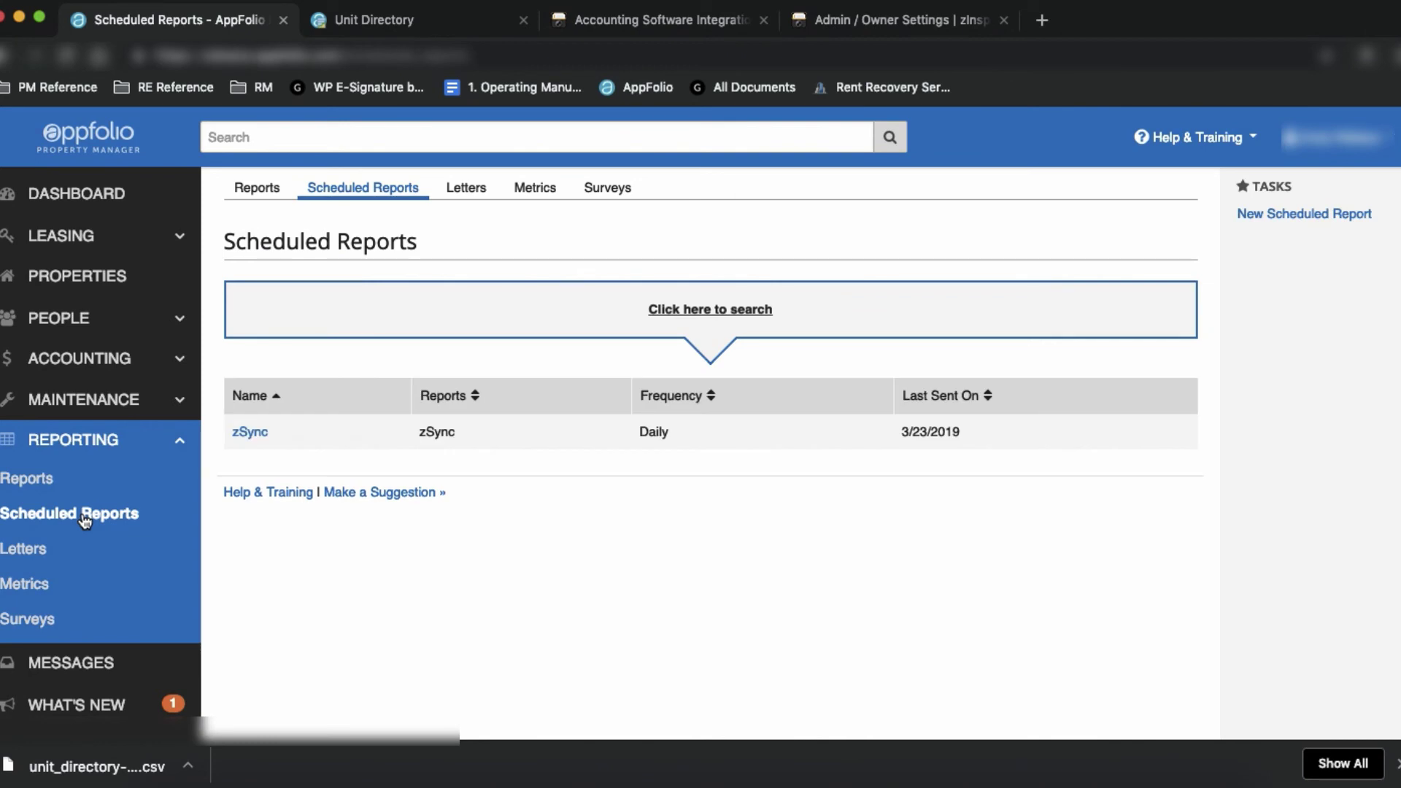
{"action": "left_click", "coordinate": [1282, 213]}
{"action": "left_click", "coordinate": [697, 356]}
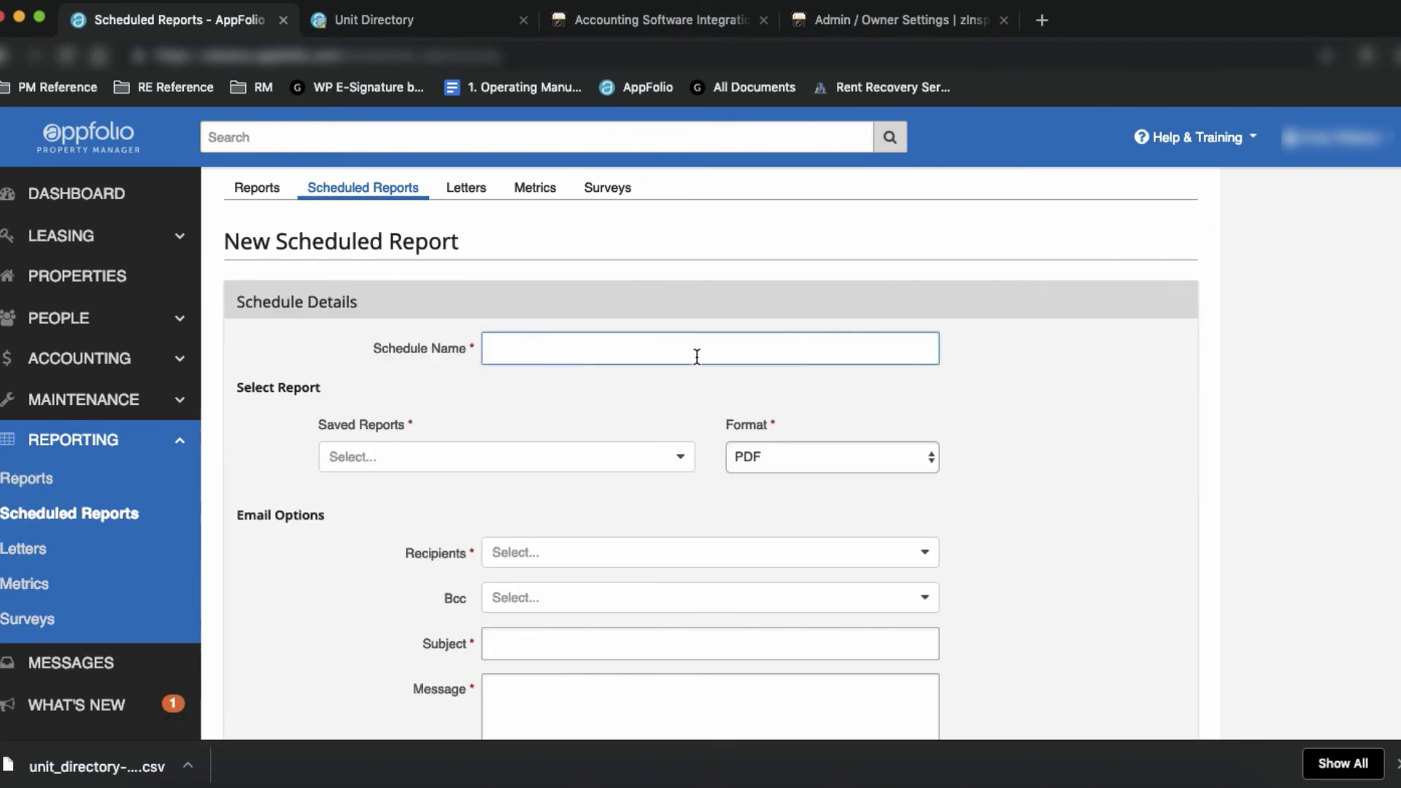
{"action": "type", "text": "ZinSync"}
- Use the ZinSync saved report in CSV format, with the zInspector sync address as recipient
{"action": "left_click", "coordinate": [594, 453]}
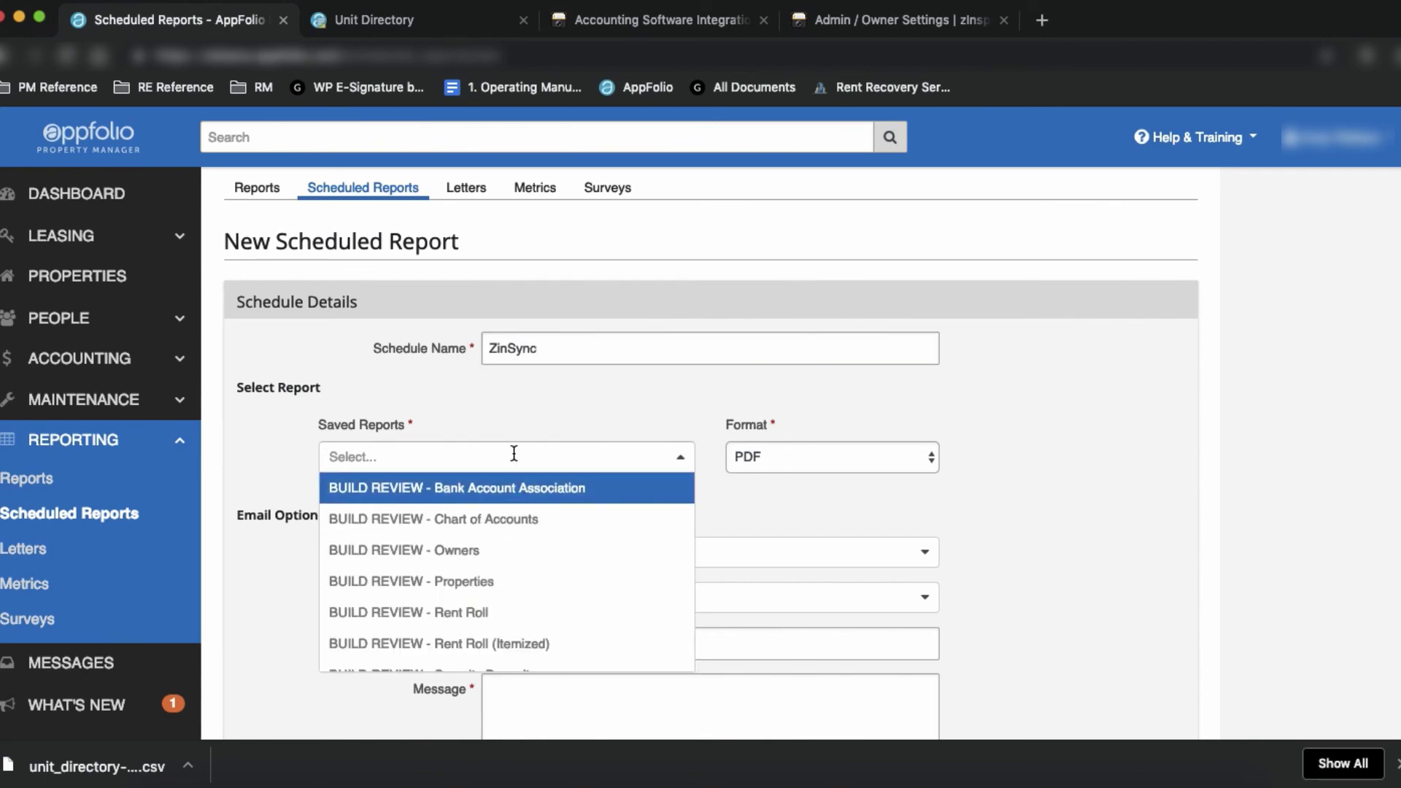
{"action": "type", "text": "Zi"}
{"action": "left_click", "coordinate": [469, 493]}
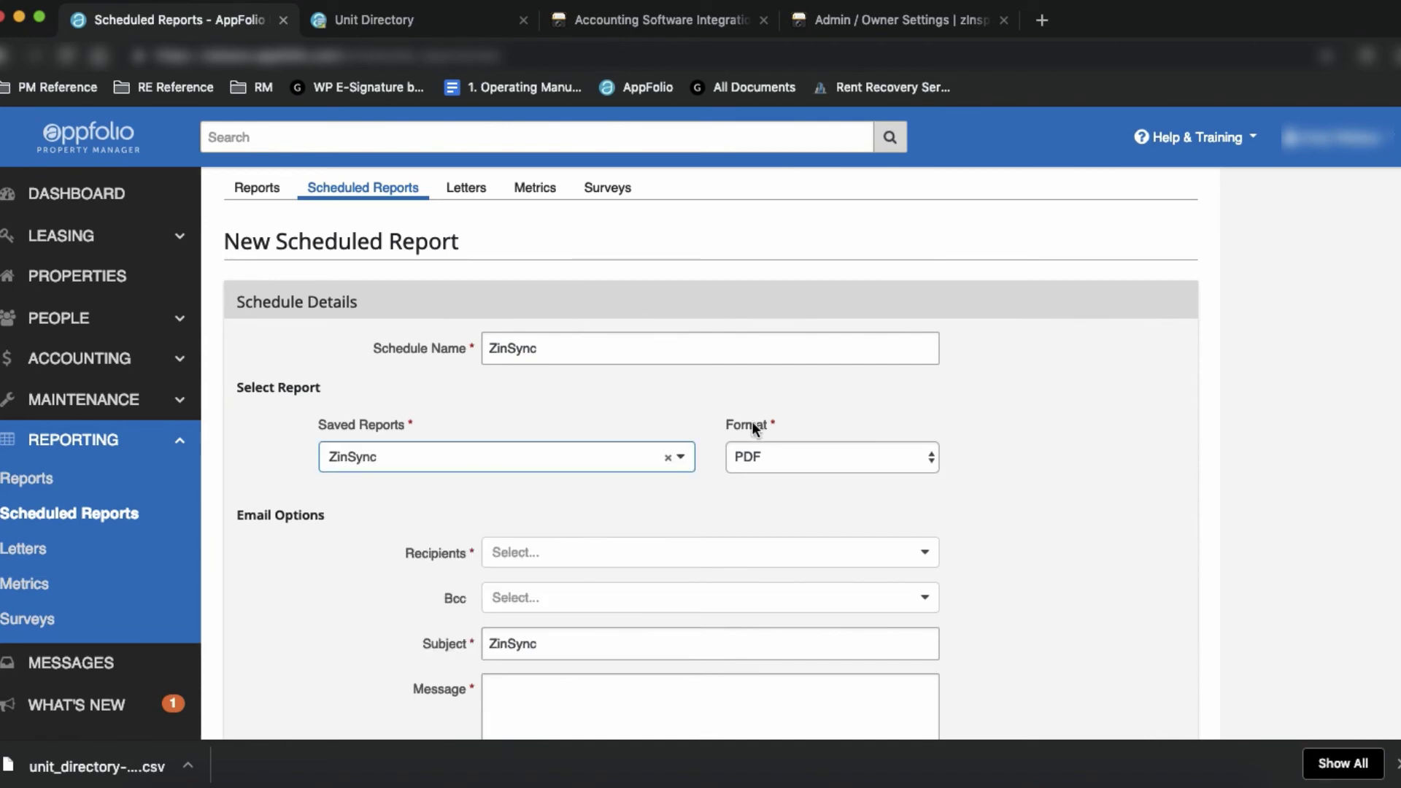
{"action": "left_click", "coordinate": [802, 457]}
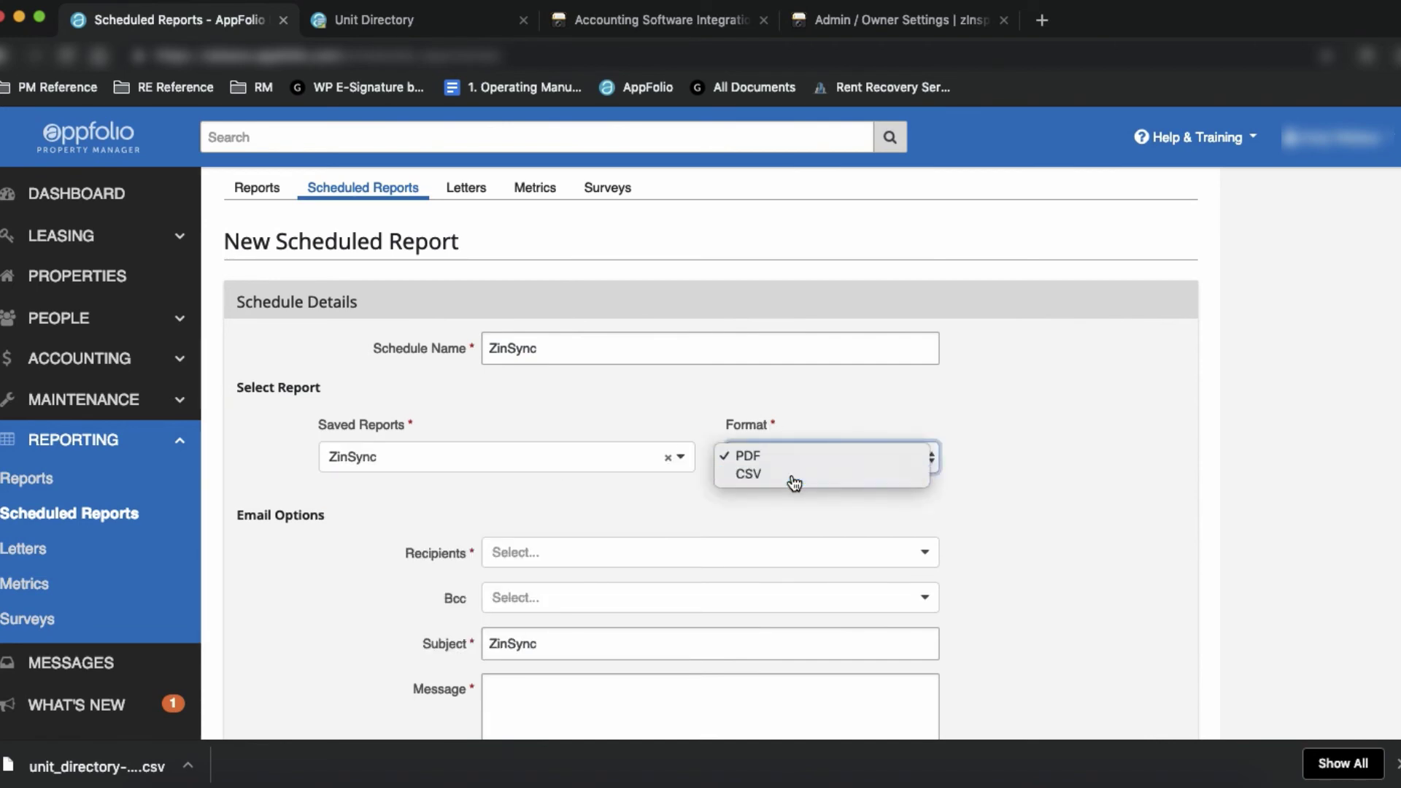
{"action": "left_click", "coordinate": [794, 475]}
{"action": "left_click", "coordinate": [545, 553]}
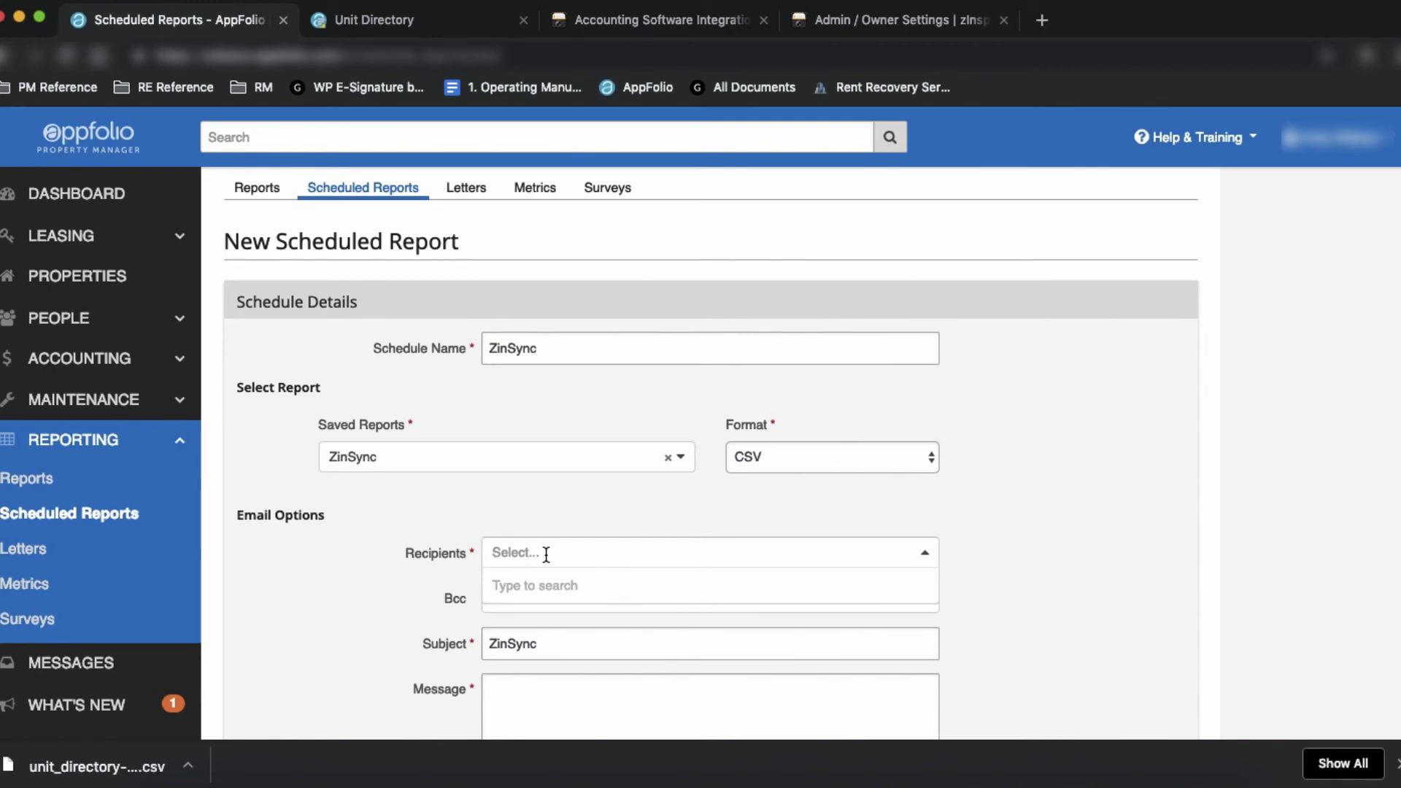
{"action": "key", "text": "Return"}
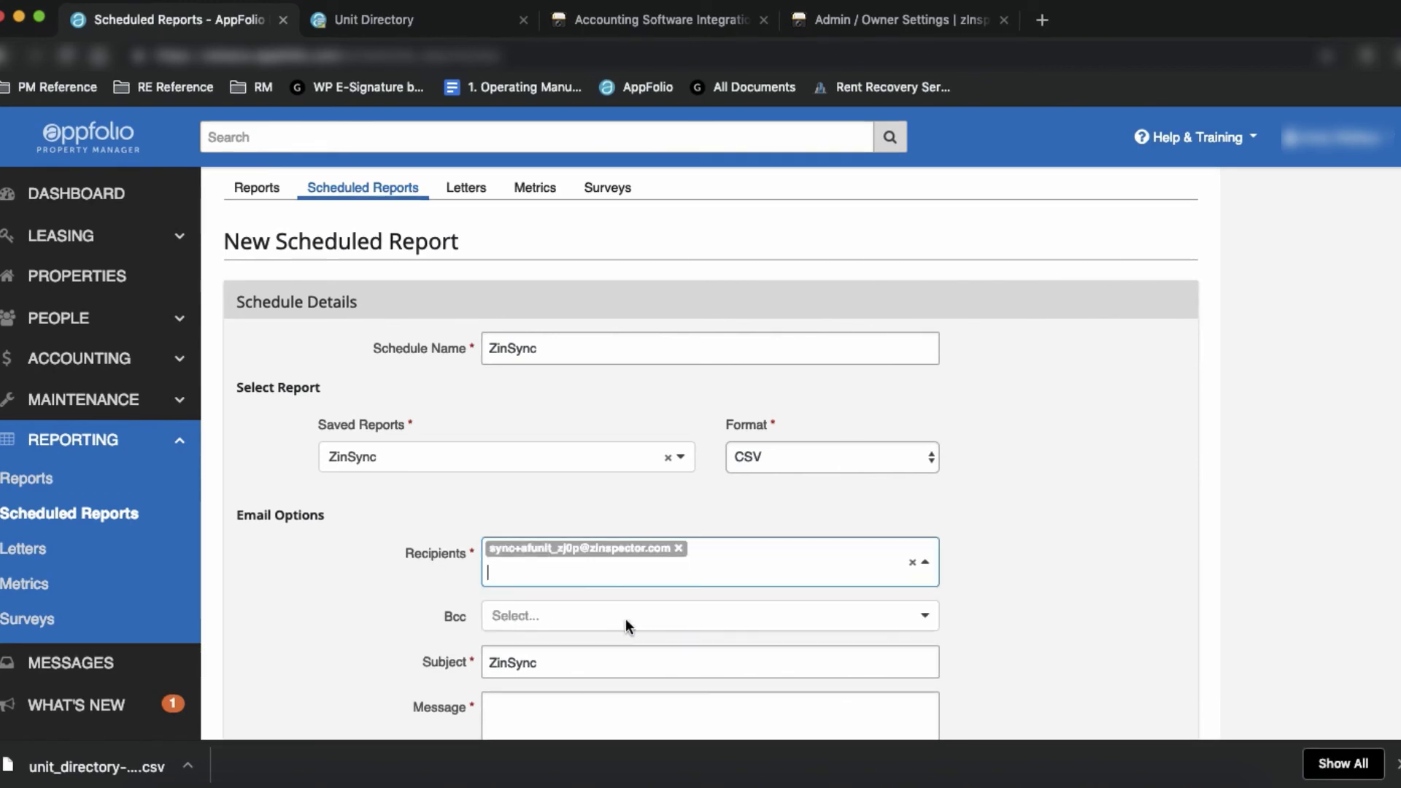
- Set the ZinSync schedule's frequency to Daily, save it, and select the recipient address
{"action": "scroll", "coordinate": [600, 657], "scroll_direction": "down", "scroll_amount": 2}
{"action": "scroll", "coordinate": [598, 657], "scroll_direction": "down", "scroll_amount": 3}
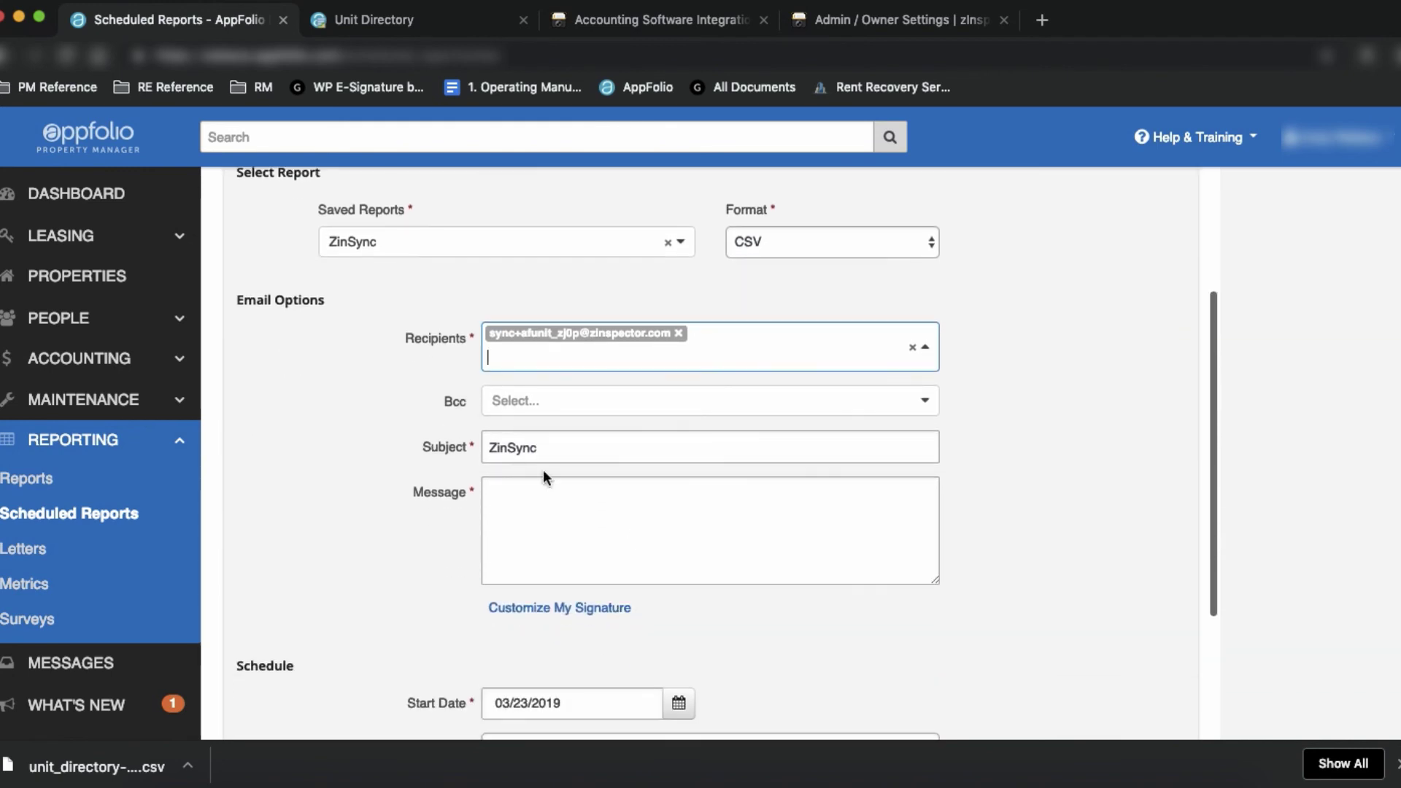
{"action": "scroll", "coordinate": [576, 488], "scroll_direction": "down", "scroll_amount": 2}
{"action": "scroll", "coordinate": [588, 504], "scroll_direction": "down", "scroll_amount": 2}
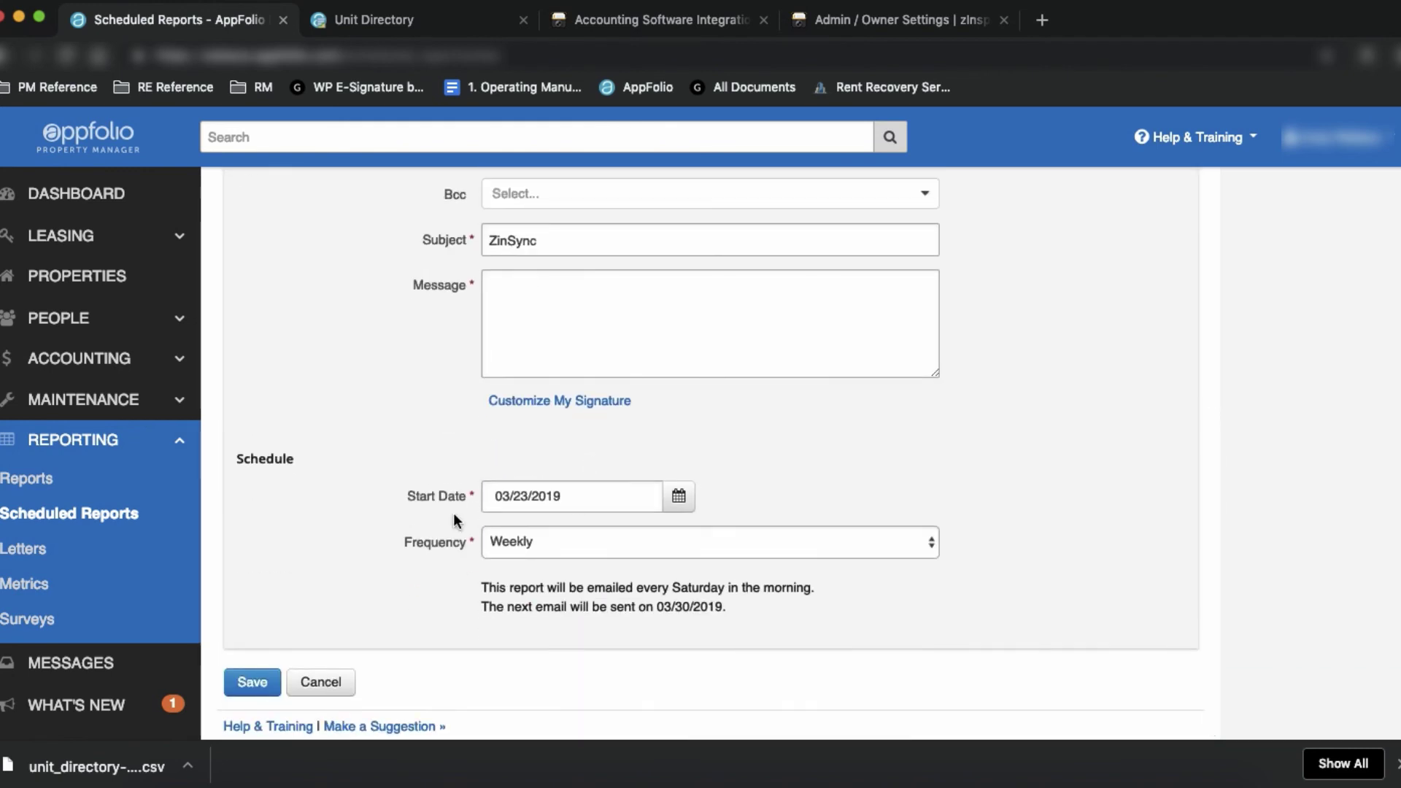
{"action": "left_click", "coordinate": [553, 544]}
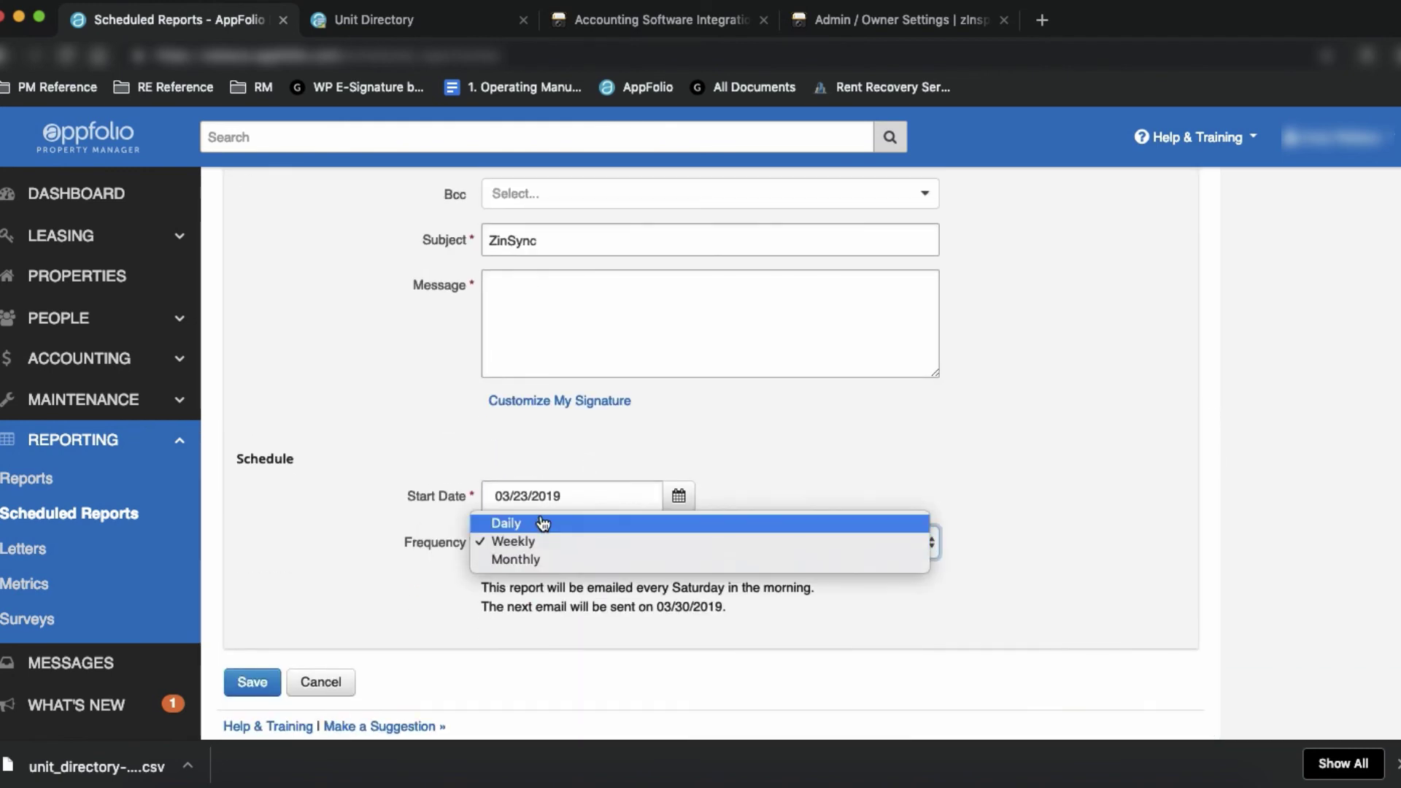
{"action": "left_click", "coordinate": [544, 523]}
{"action": "left_click", "coordinate": [239, 681]}
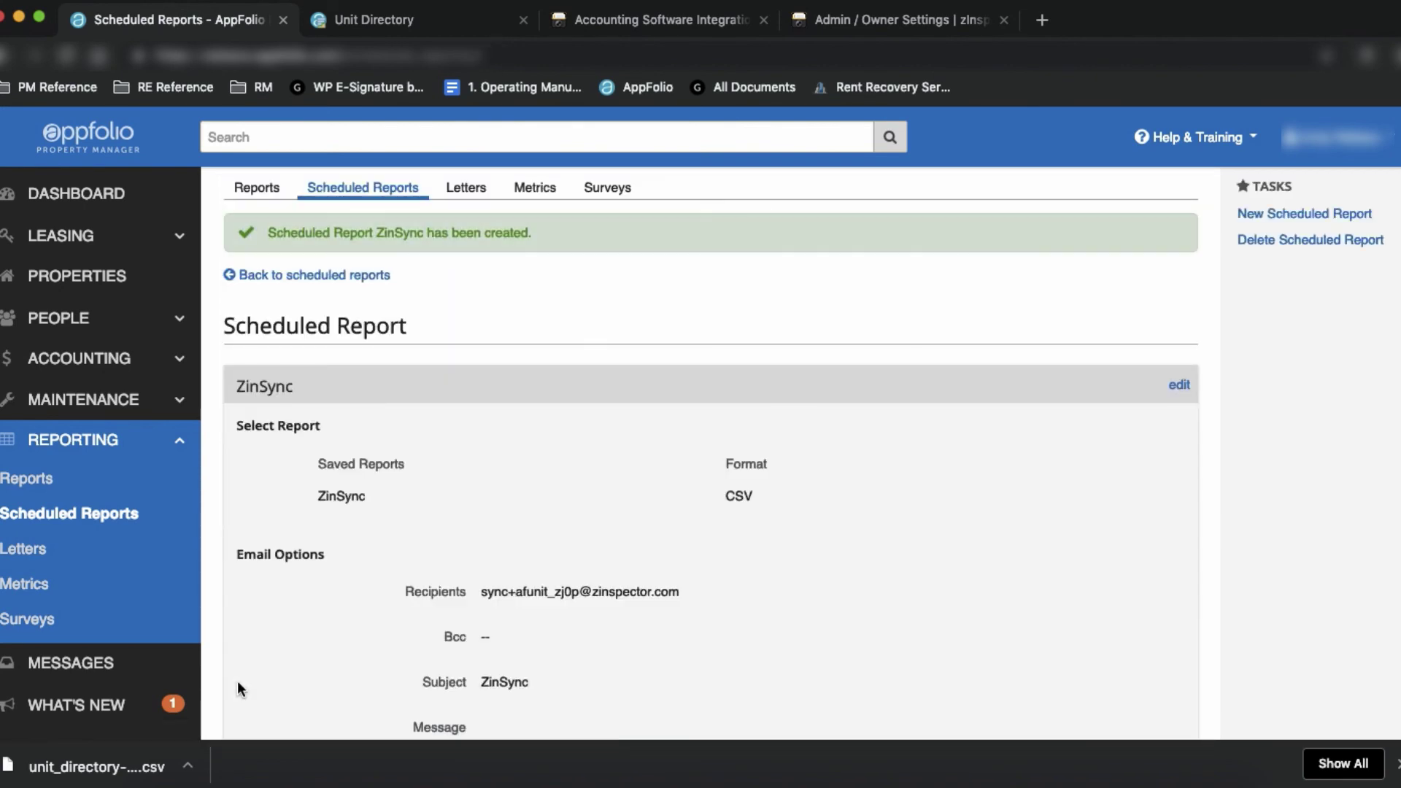
{"action": "left_click_drag", "start_coordinate": [685, 588], "coordinate": [485, 588]}
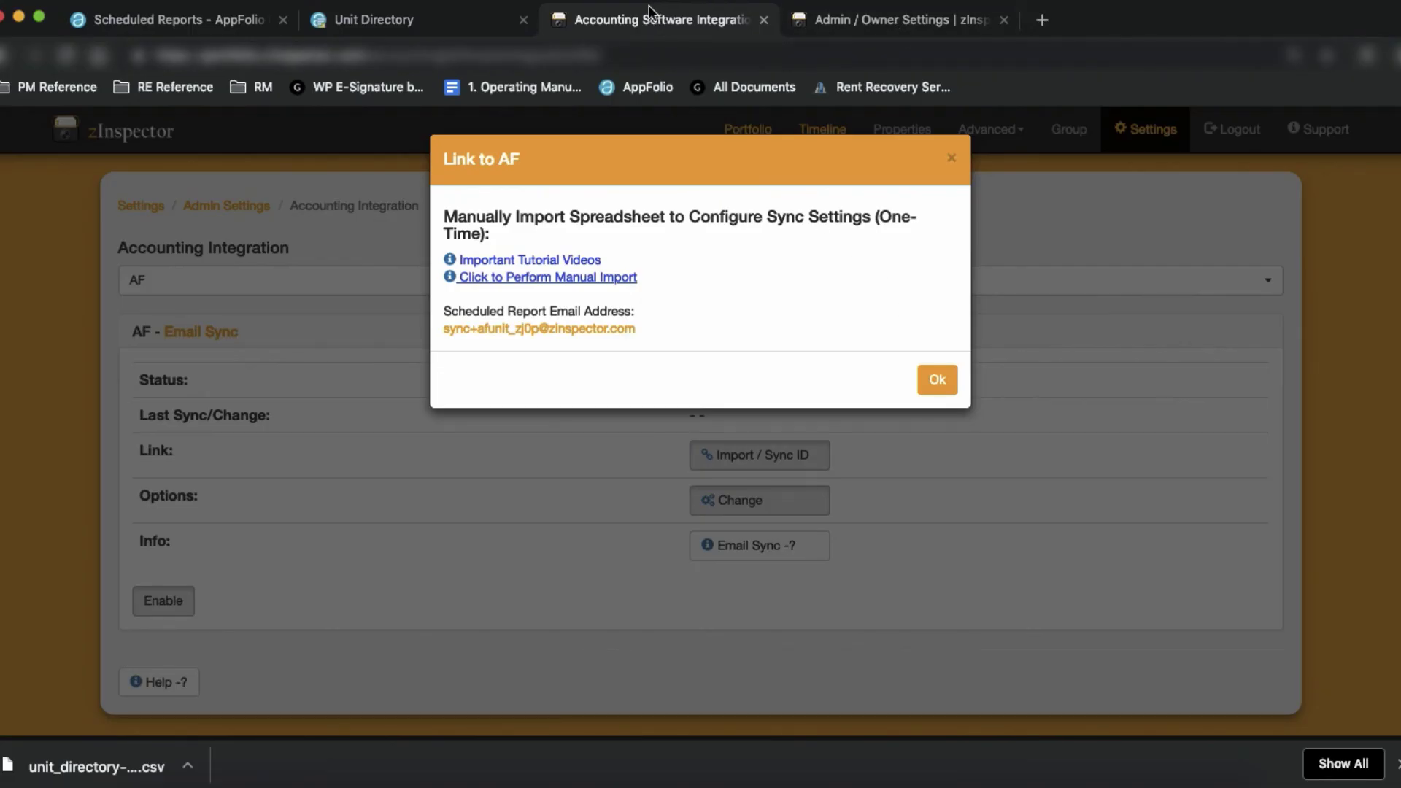
- Dismiss the AF link info, review the email sync naming options, then enable AF Email Sync
{"action": "left_click", "coordinate": [936, 381]}
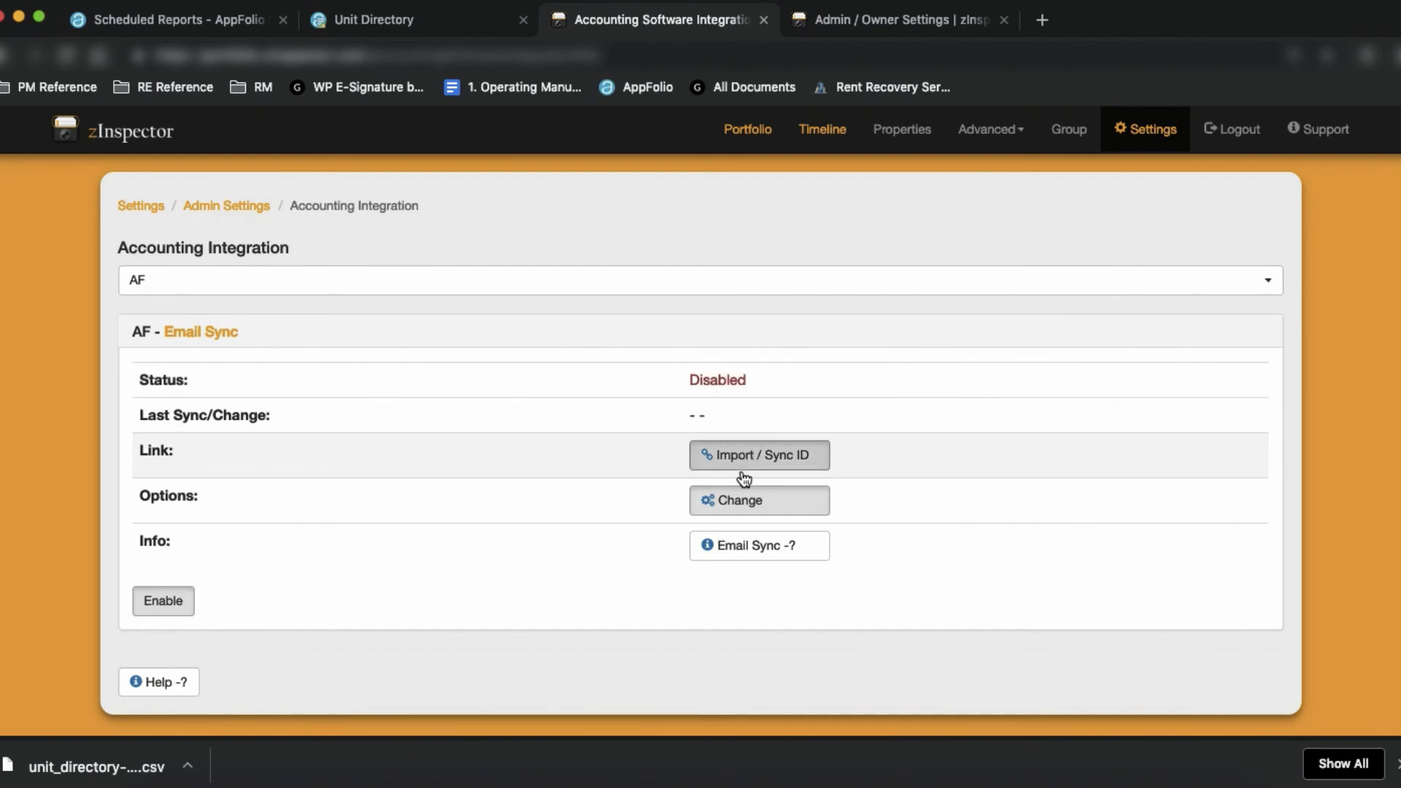
{"action": "left_click", "coordinate": [738, 500]}
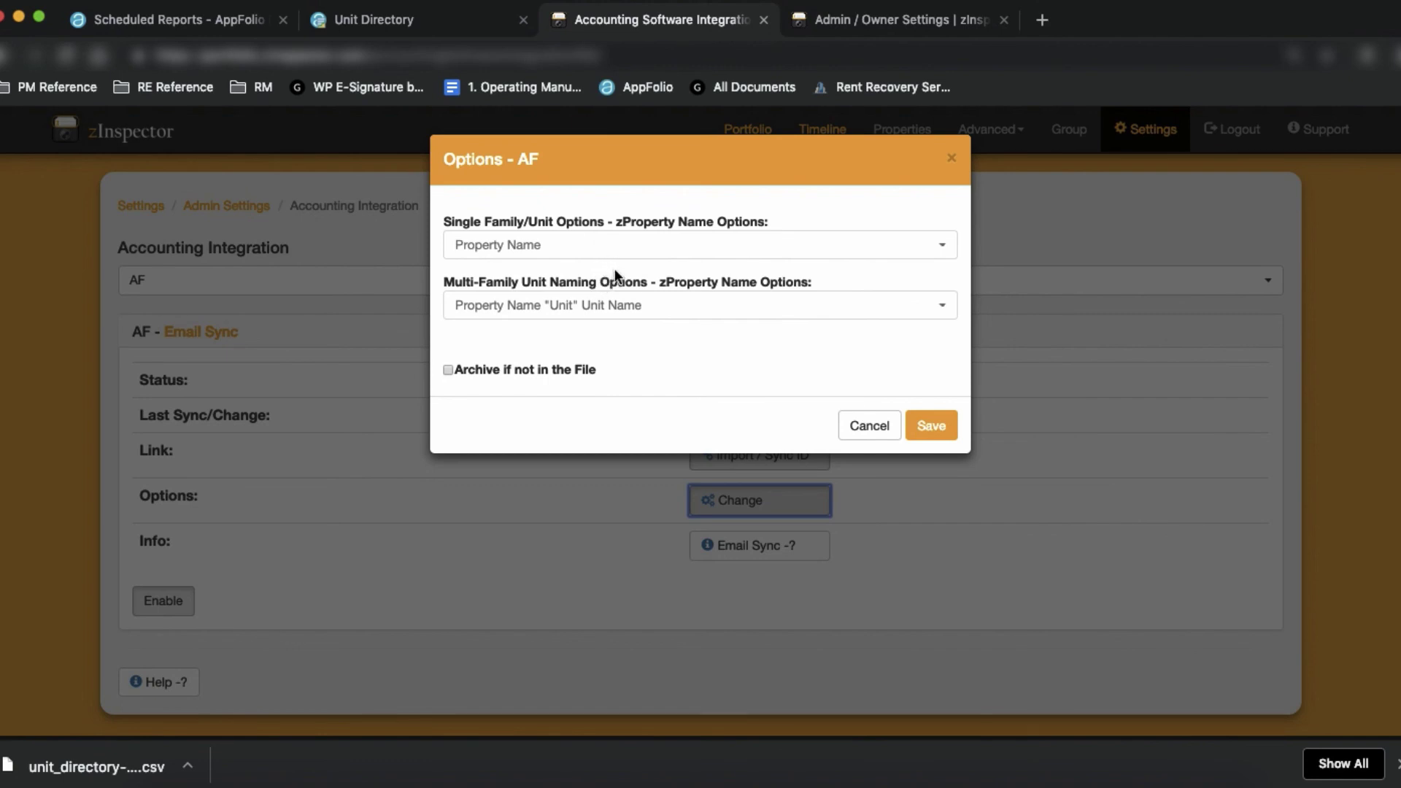
{"action": "left_click", "coordinate": [852, 427]}
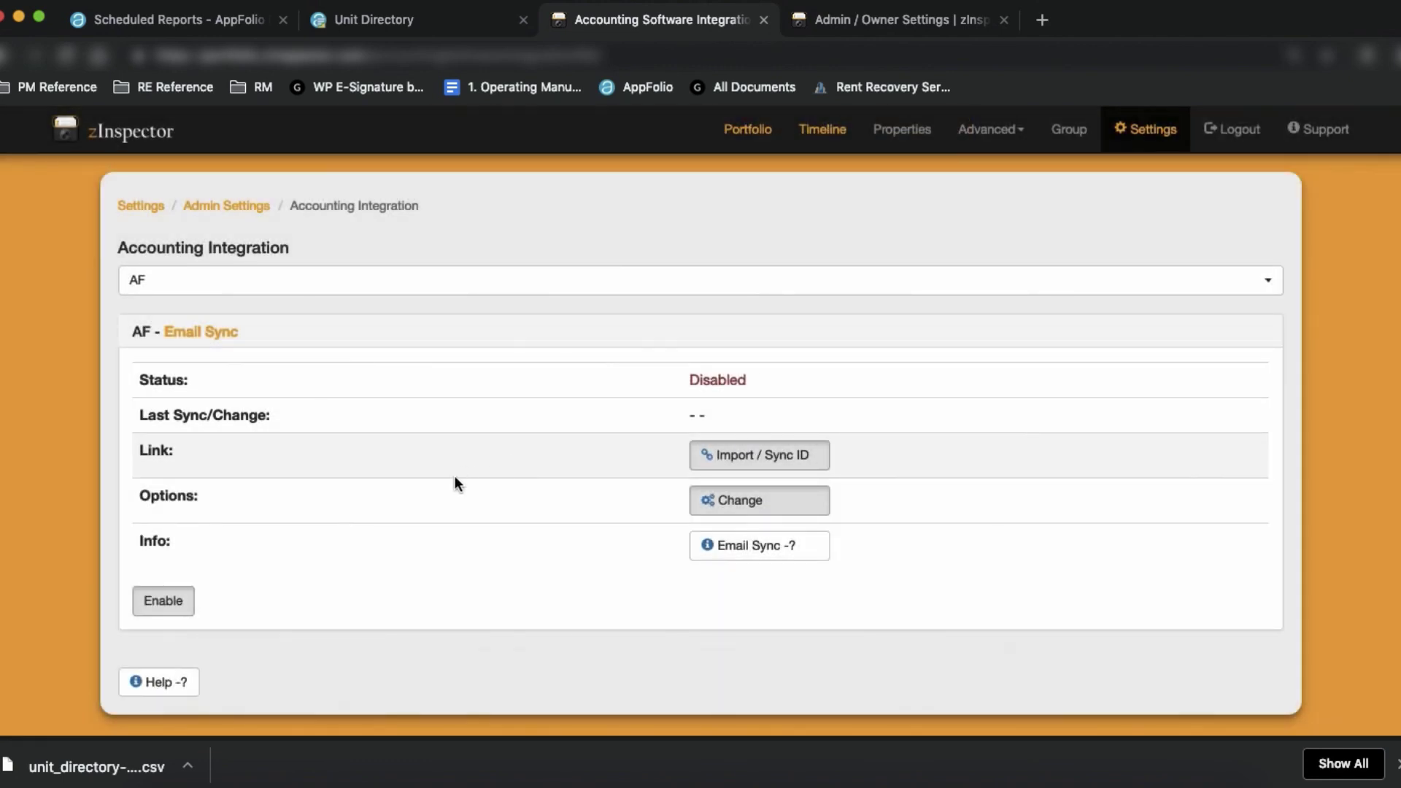
{"action": "left_click", "coordinate": [148, 606]}
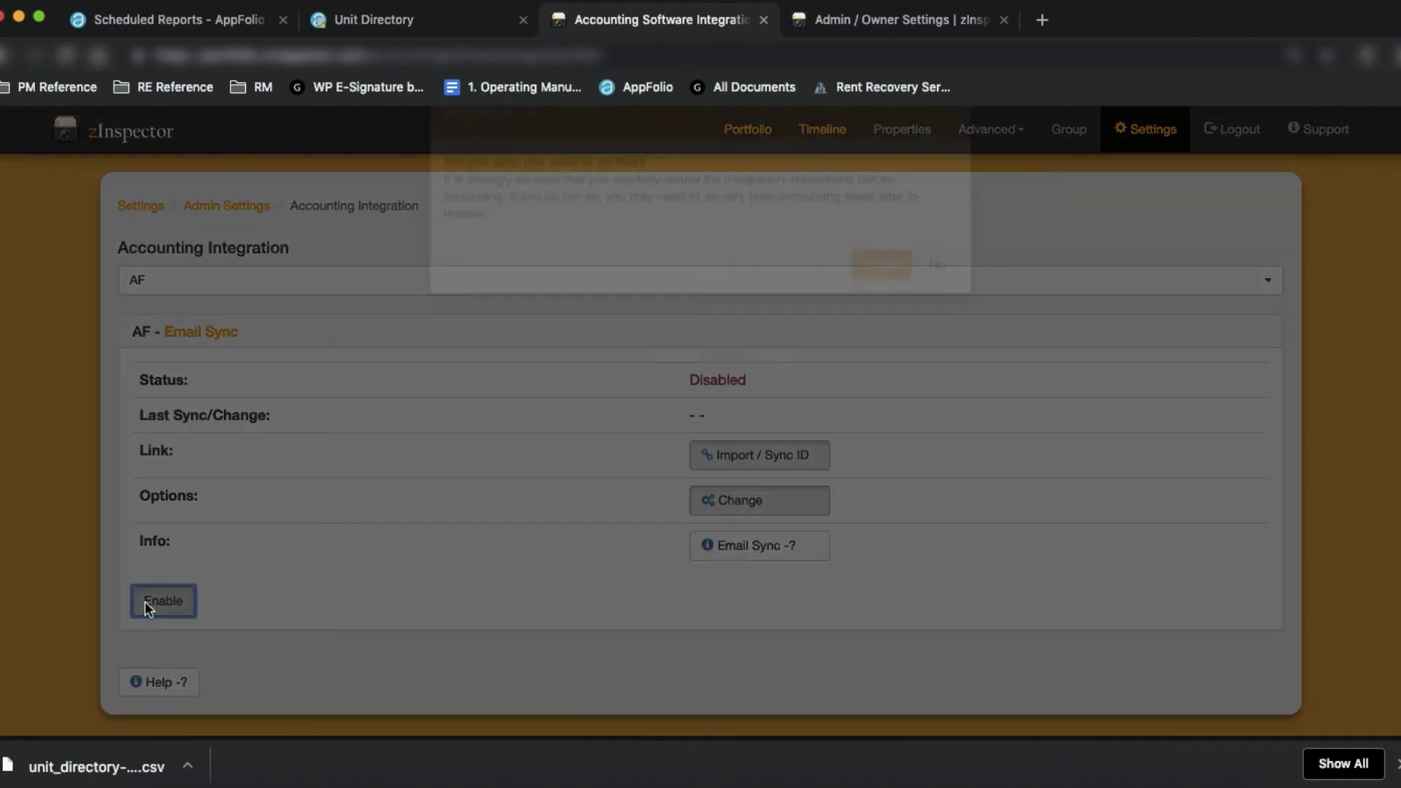
{"action": "left_click", "coordinate": [882, 310]}
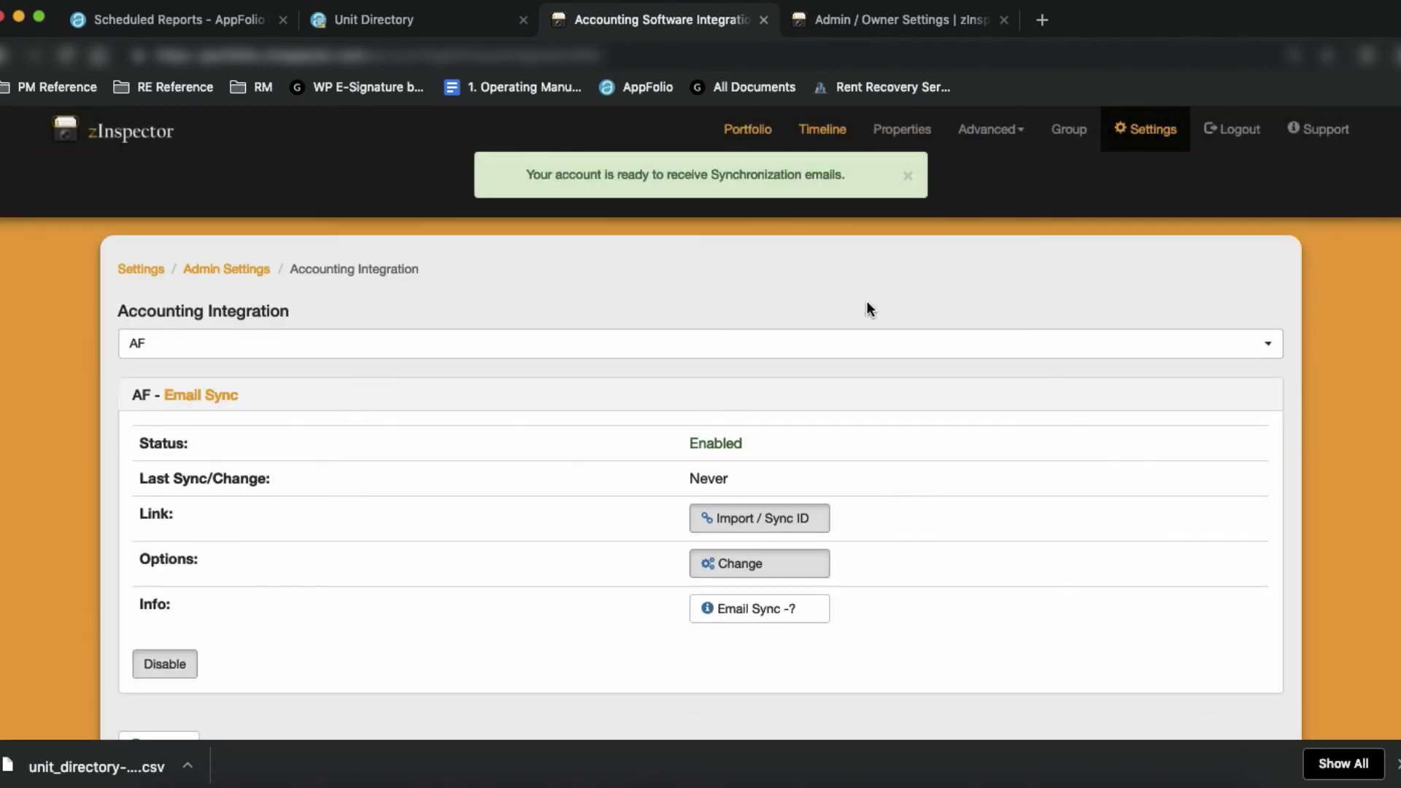